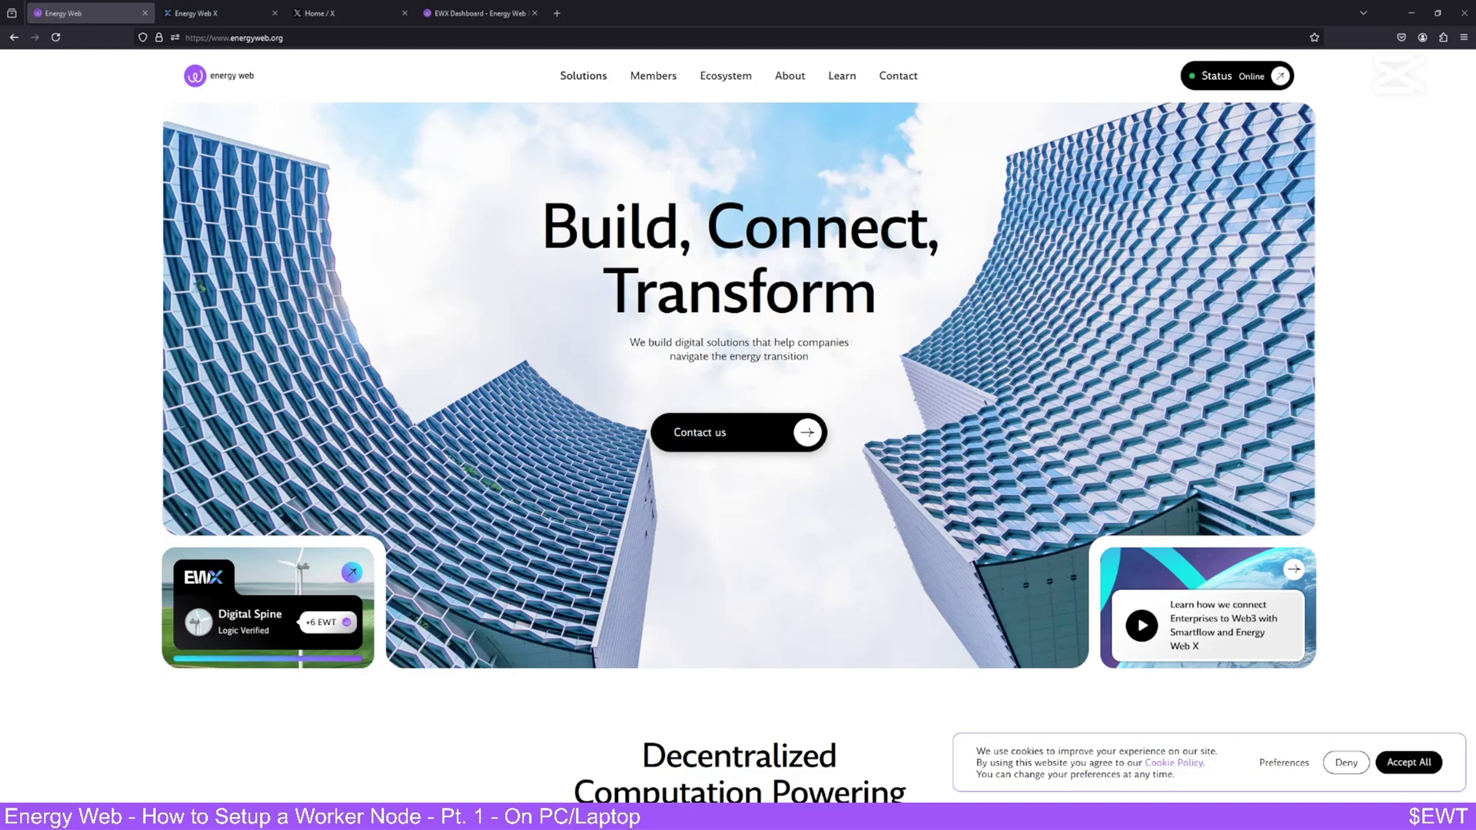
- Skim the Energy Web homepage and open the Ecosystem > Our Partners section
scroll(710, 294, down, 5)
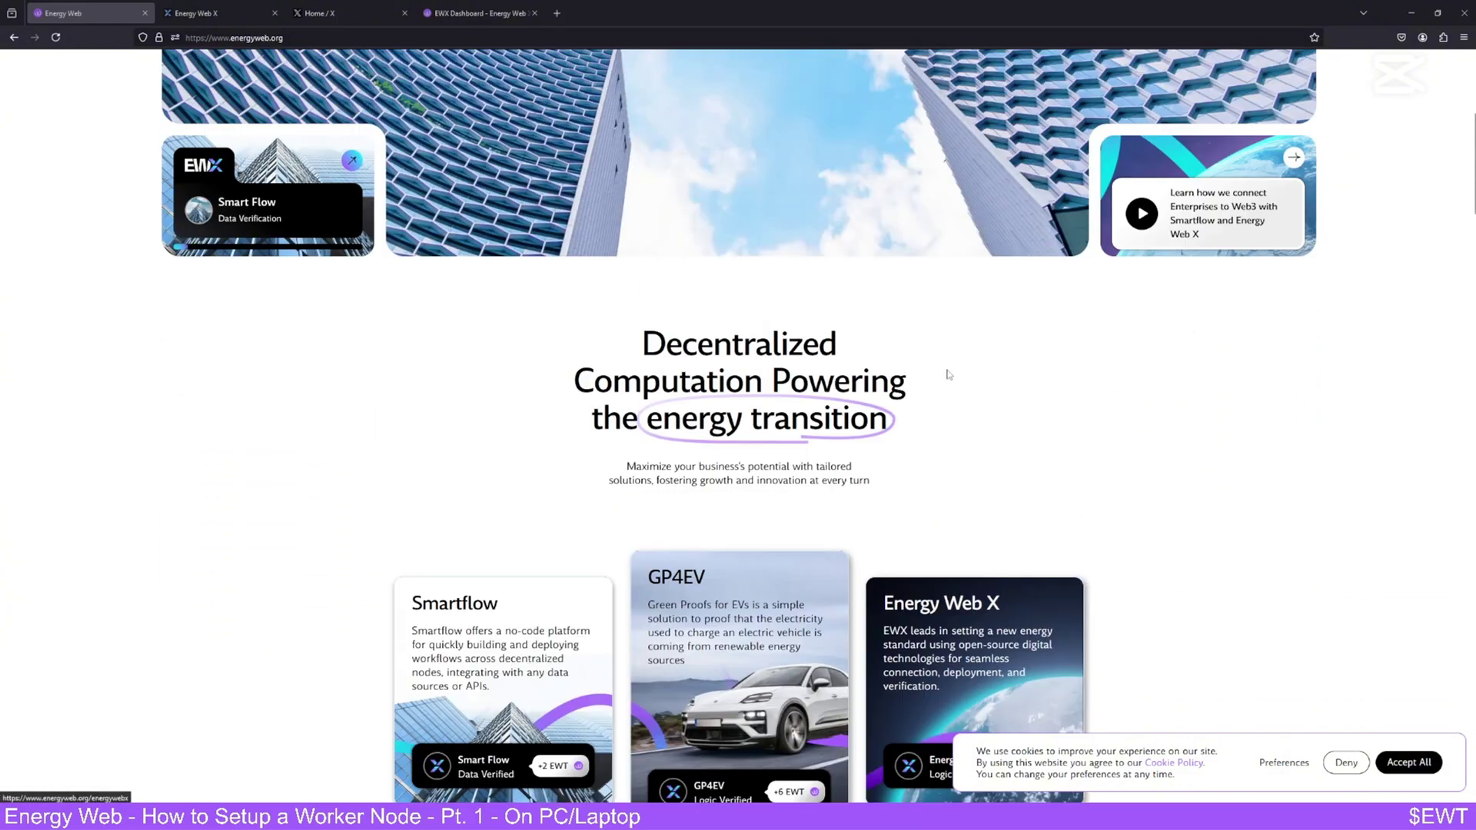
scroll(948, 375, up, 5)
mouse_move(670, 80)
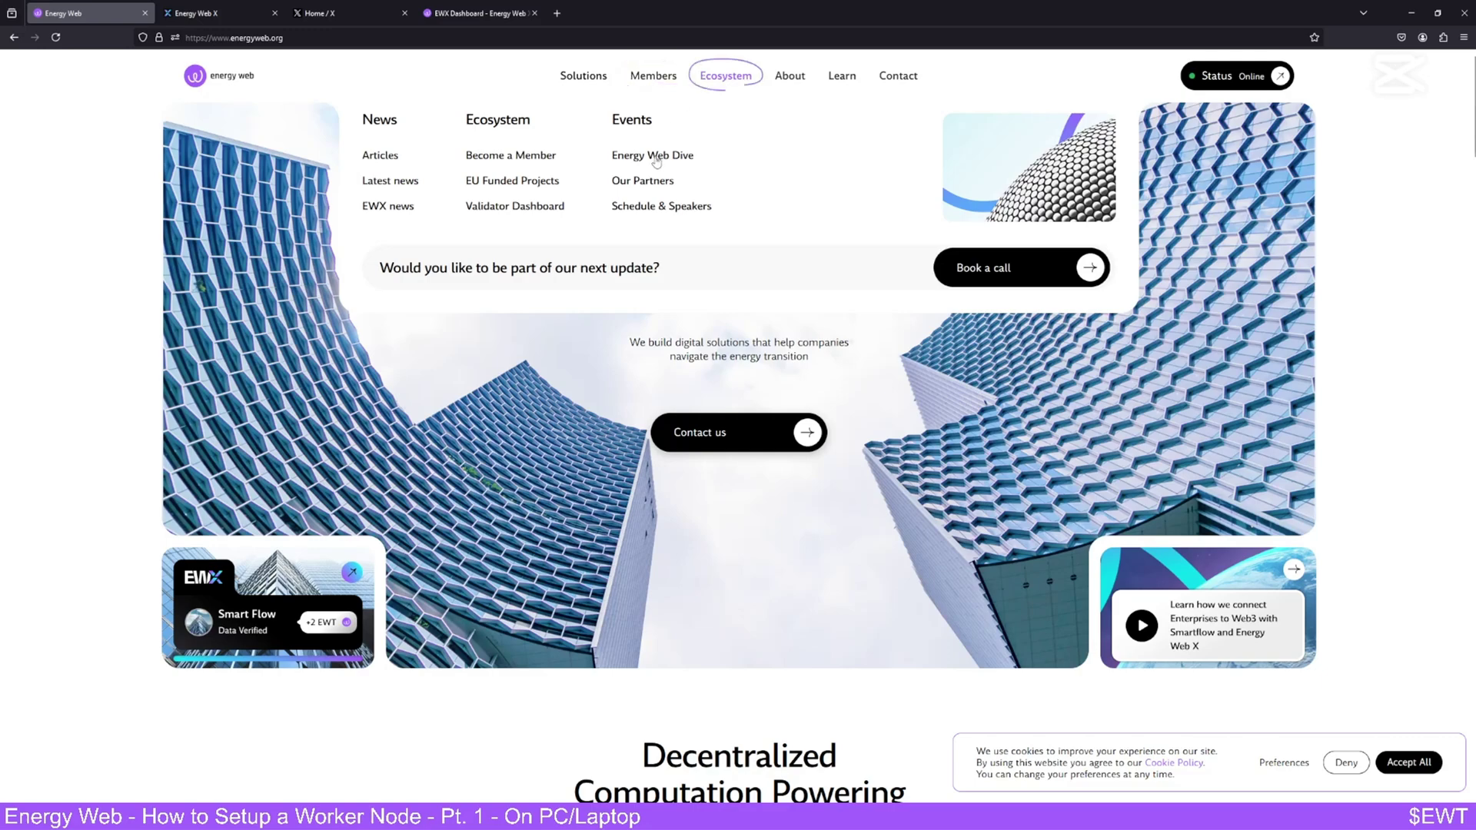
click(653, 181)
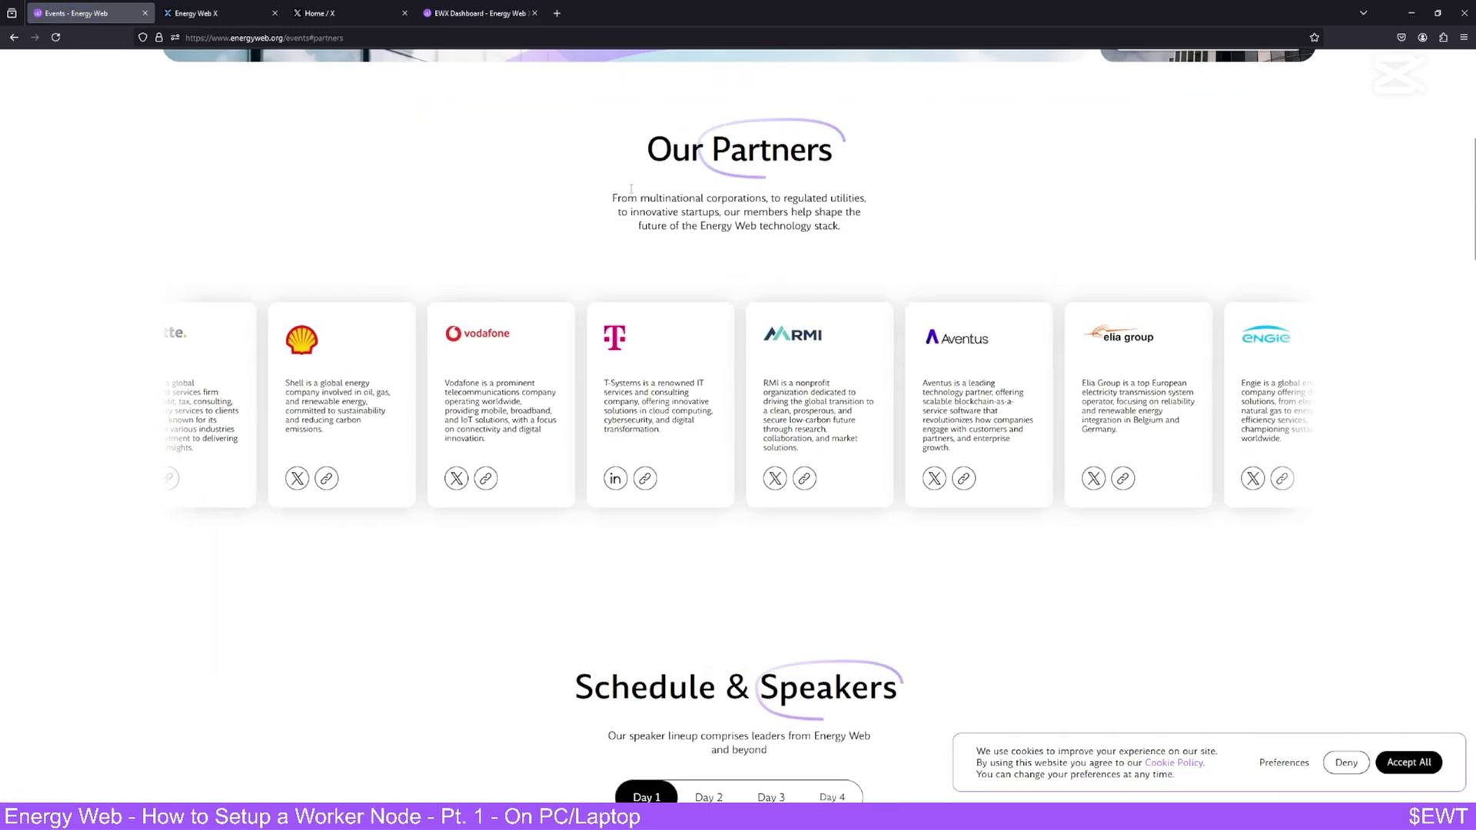
- Scroll back up the Events page, then switch to the Energy Web X Learn page
scroll(630, 189, up, 4)
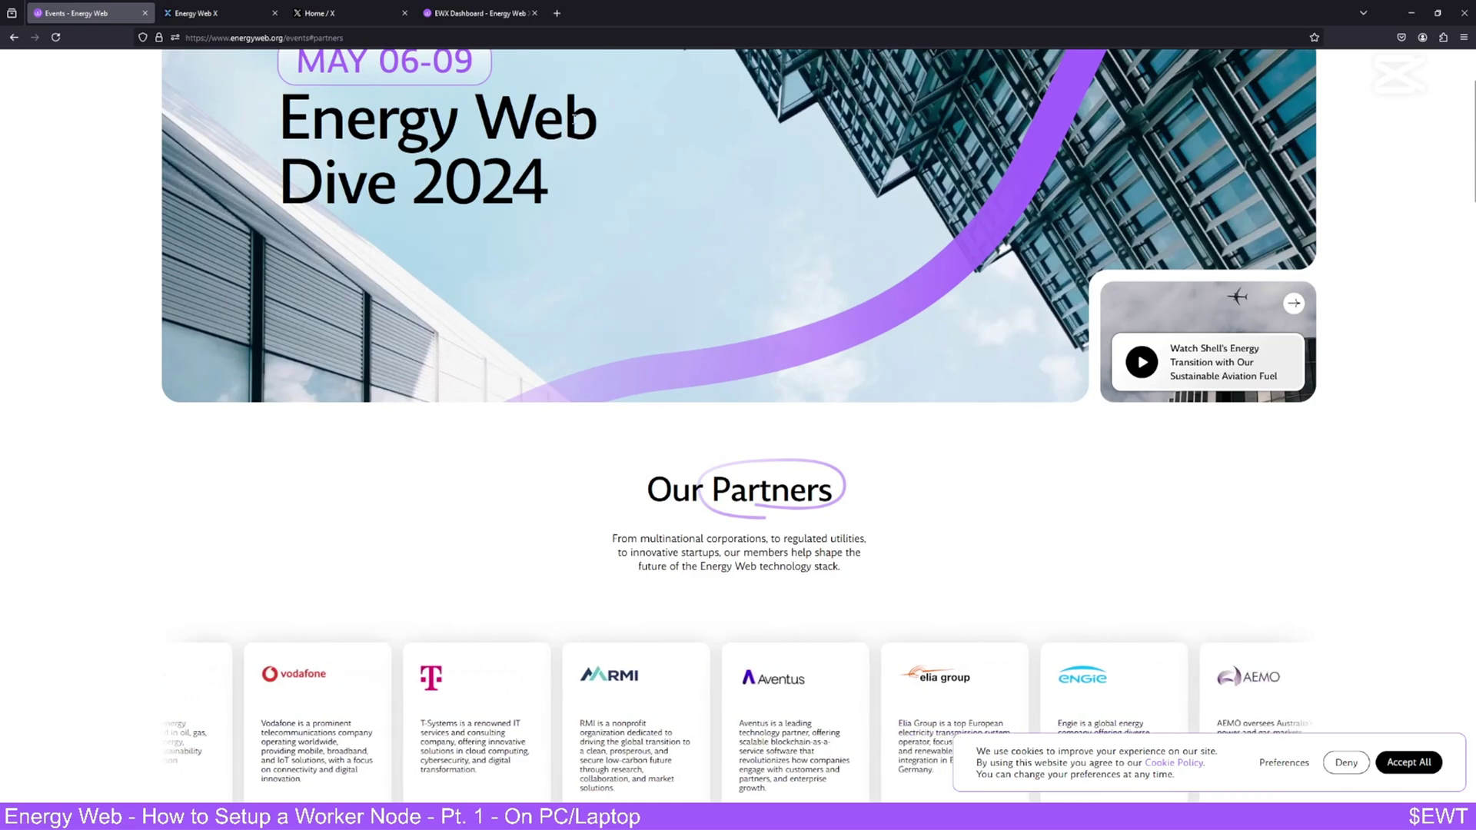
scroll(259, 161, up, 2)
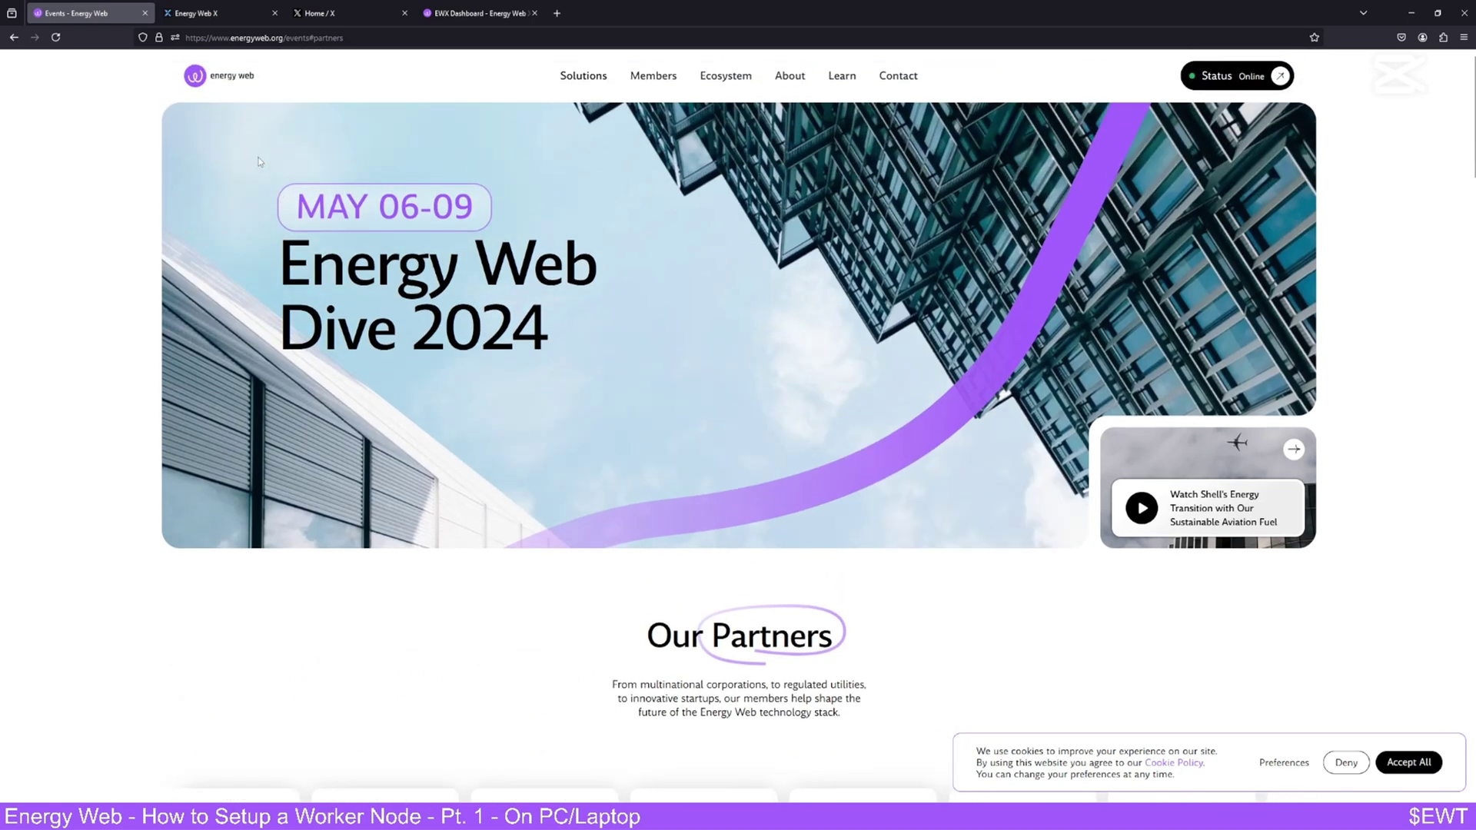
click(220, 21)
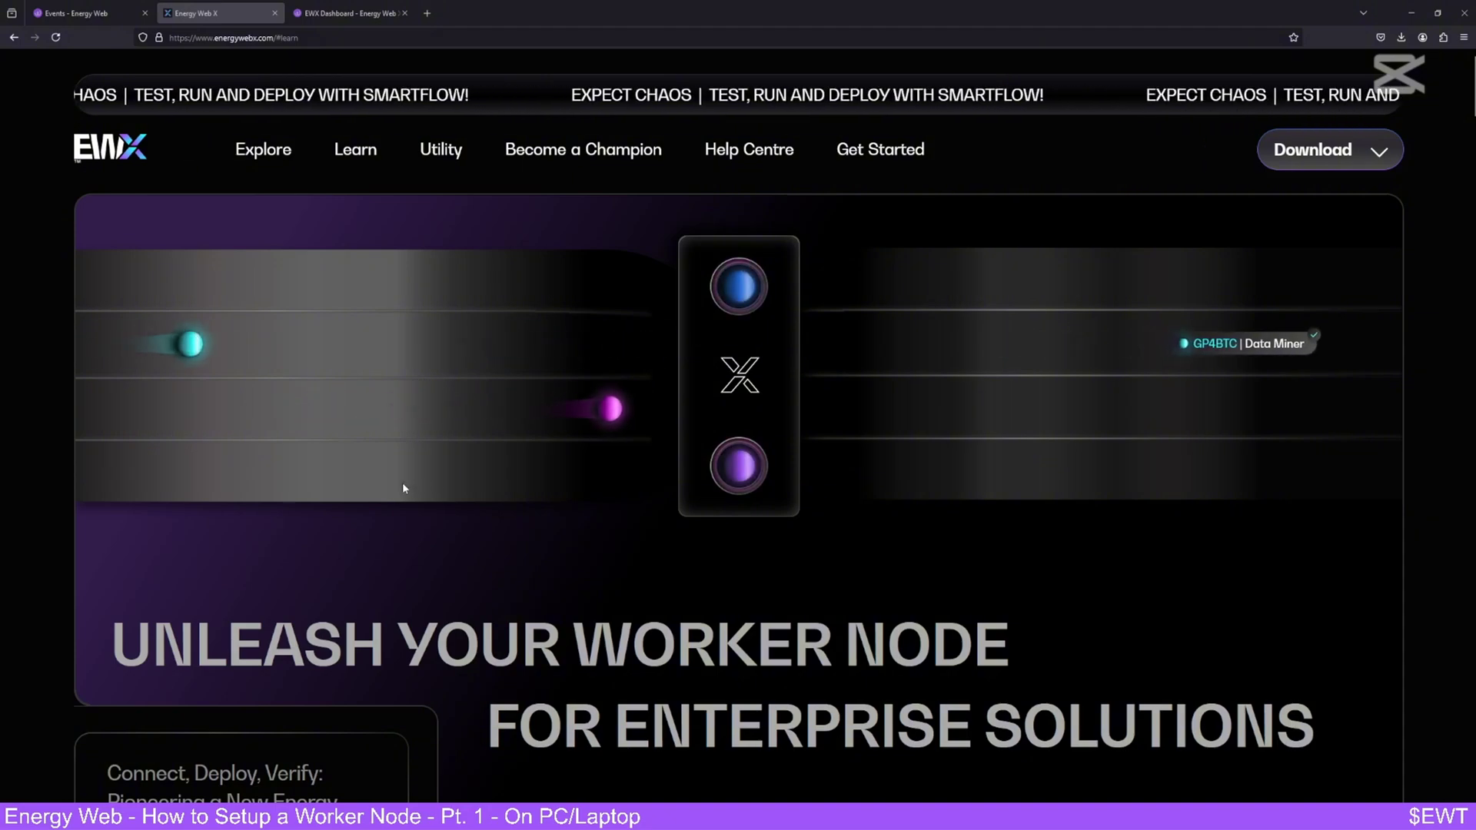
click(346, 13)
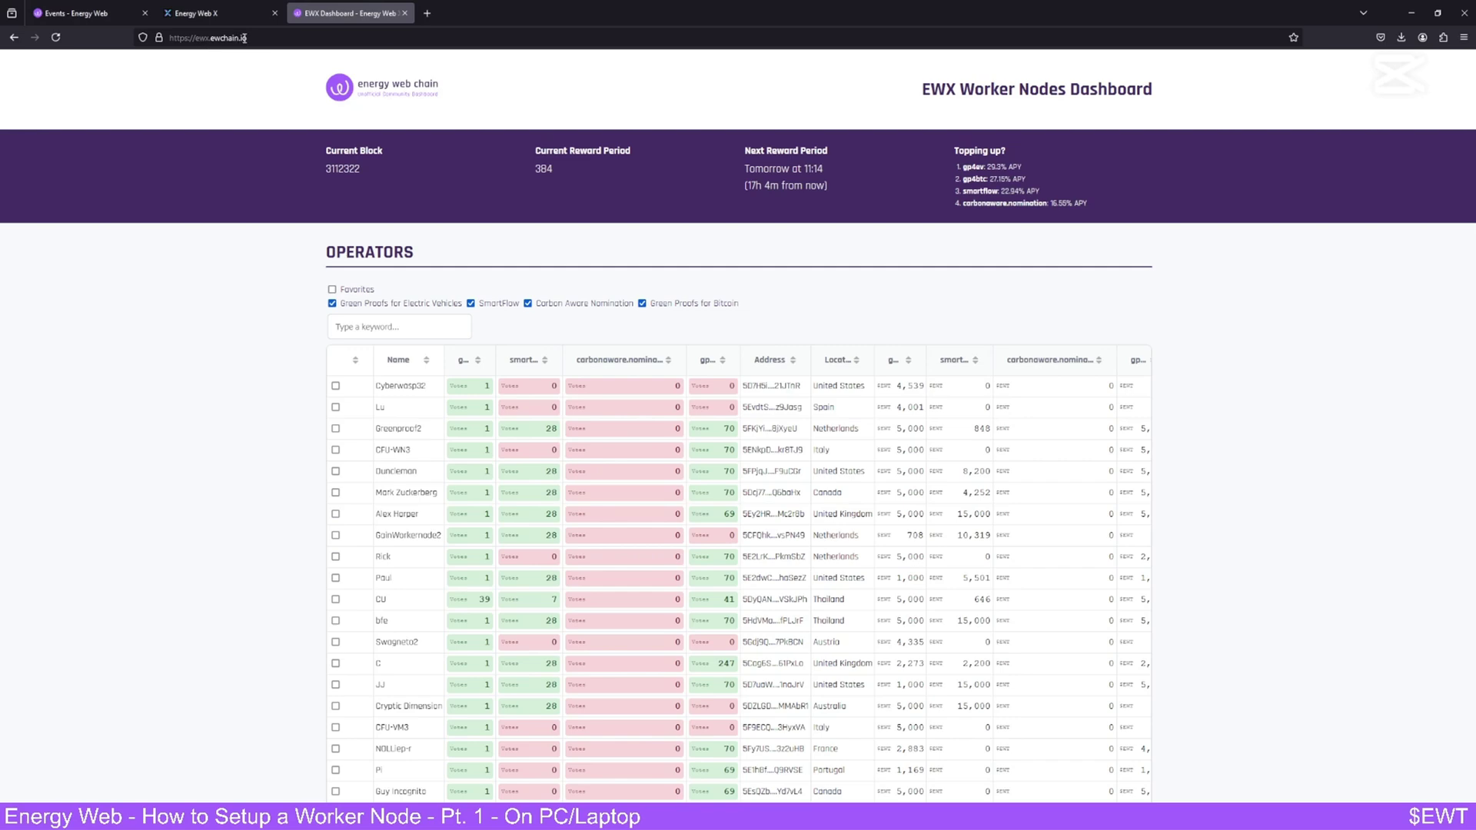
scroll(264, 419, down, 12)
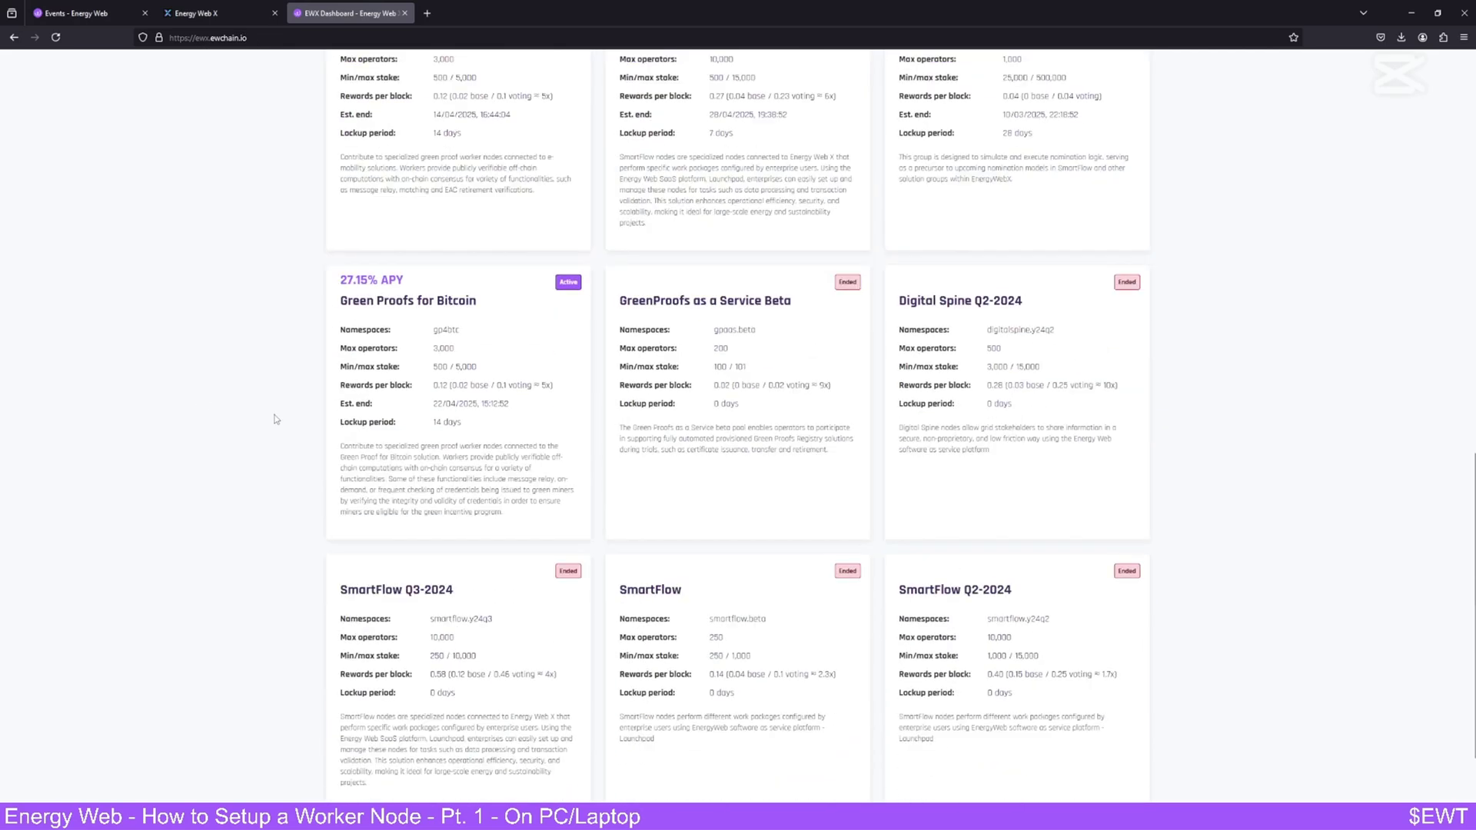
scroll(273, 419, up, 2)
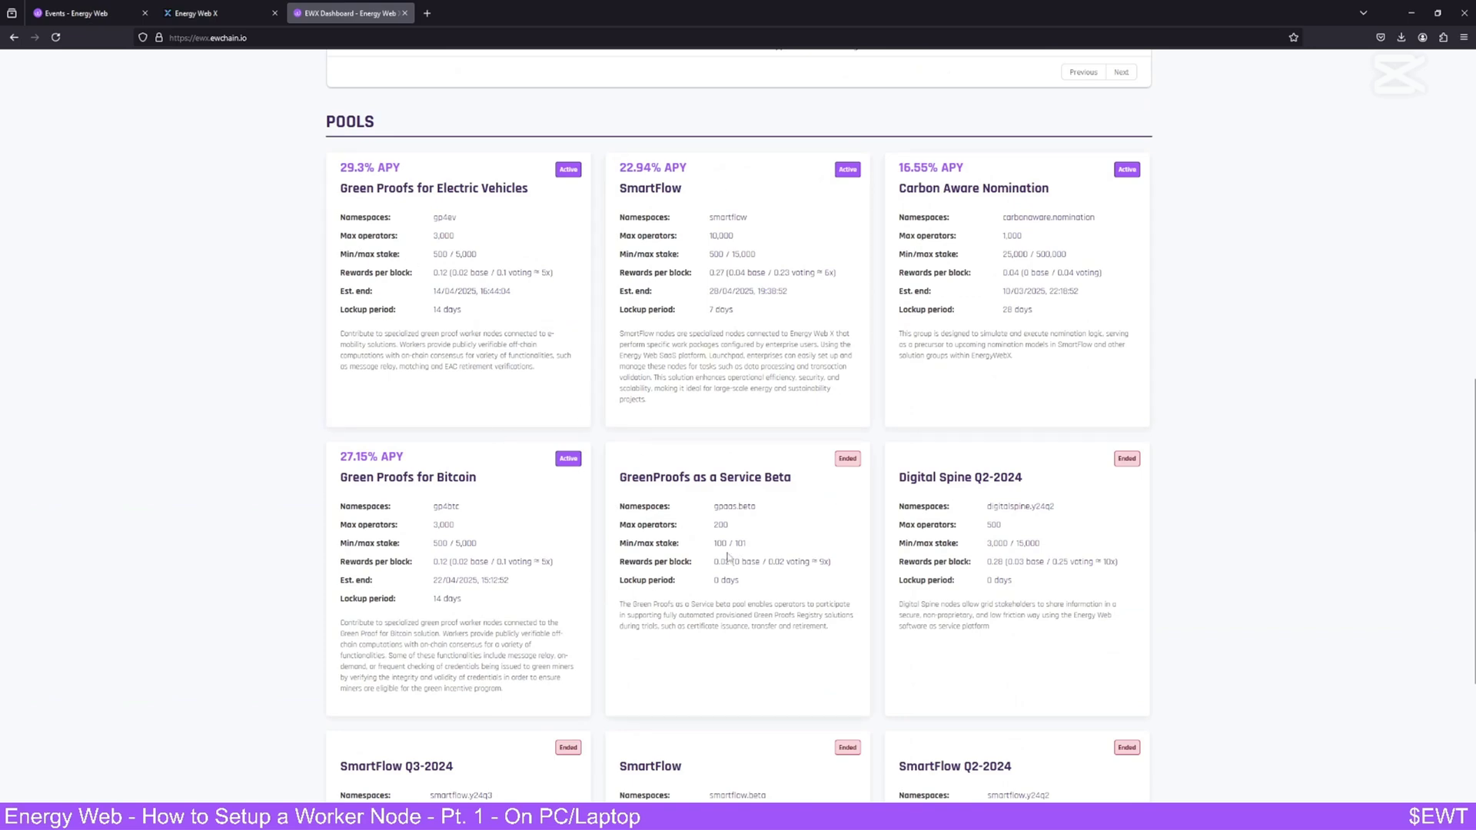
scroll(728, 557, down, 3)
scroll(730, 550, up, 5)
scroll(737, 534, down, 1)
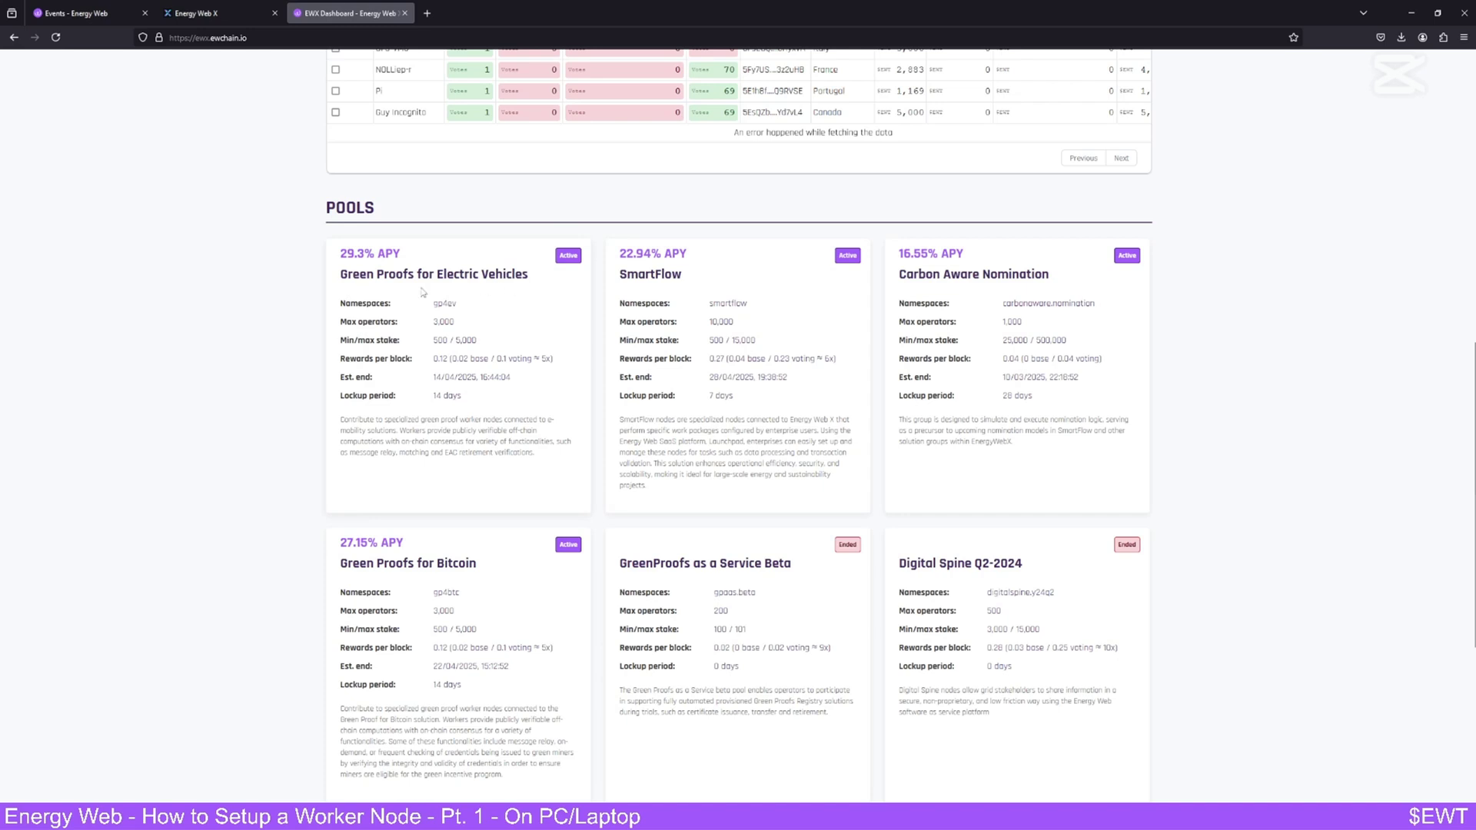
scroll(374, 283, down, 2)
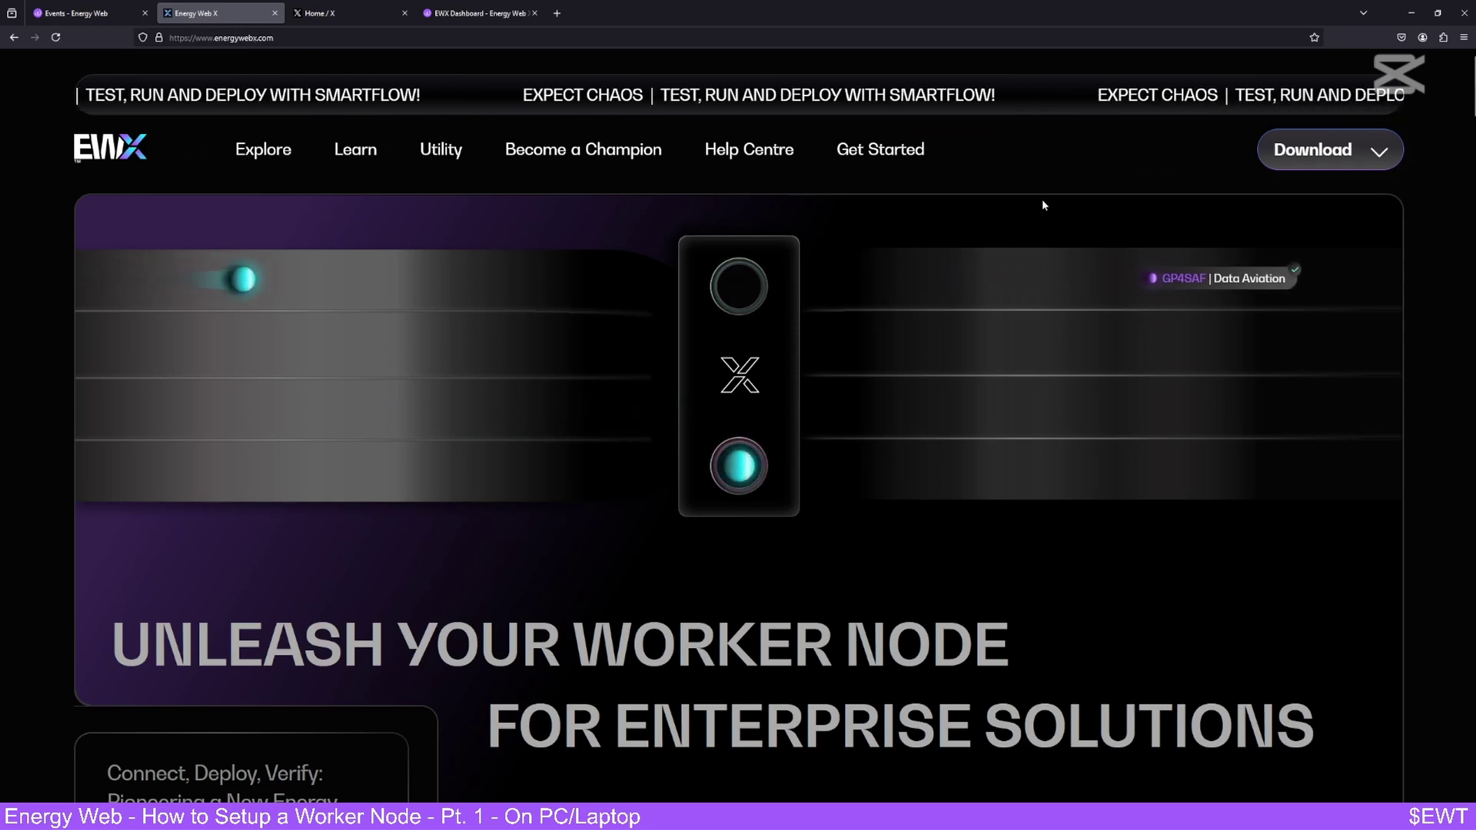
- Download the Windows x64 EnergyWeb Marketplace 1.17.5 installer and launch it
click(1345, 163)
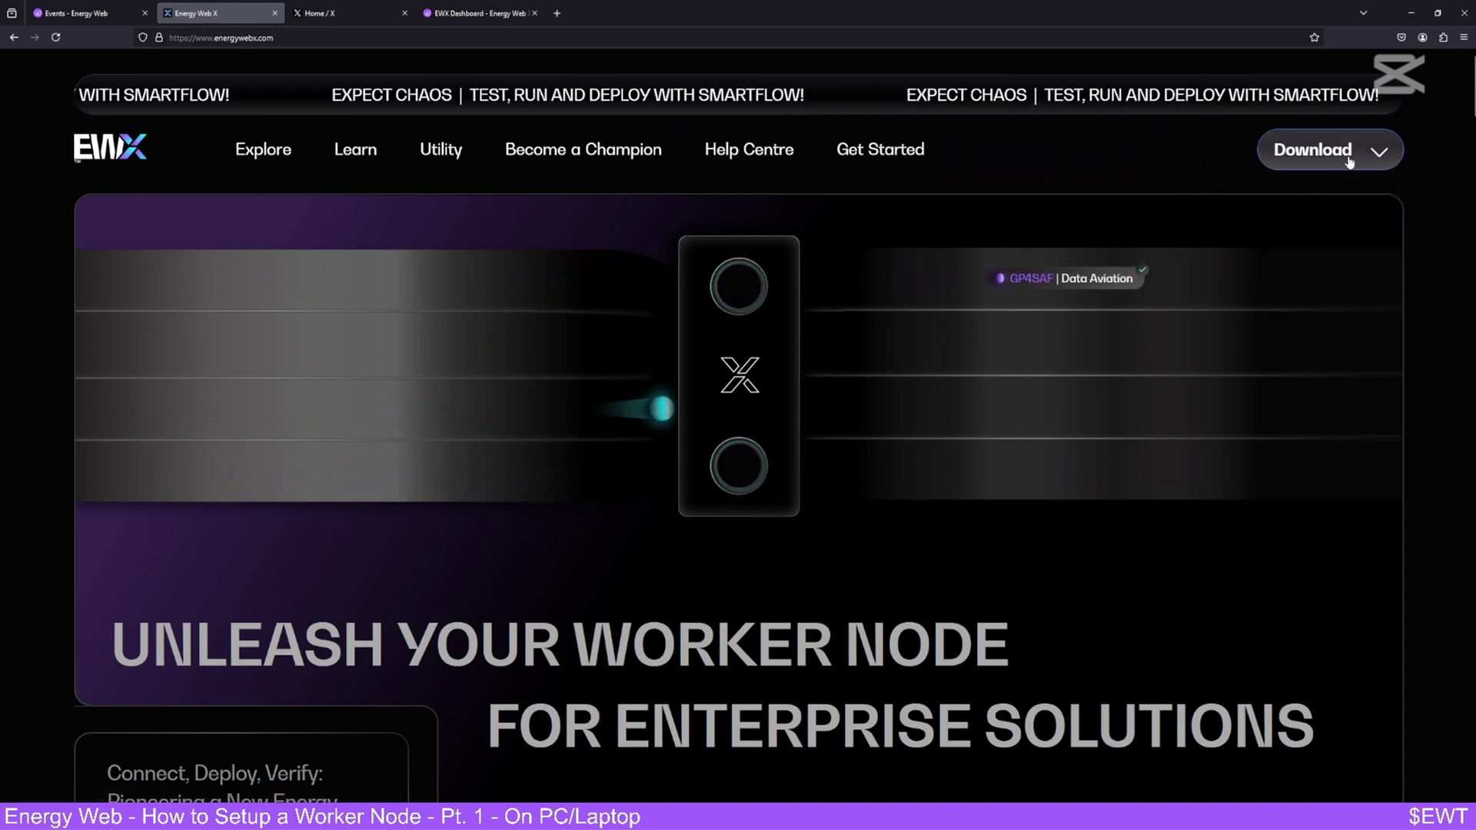
click(1359, 229)
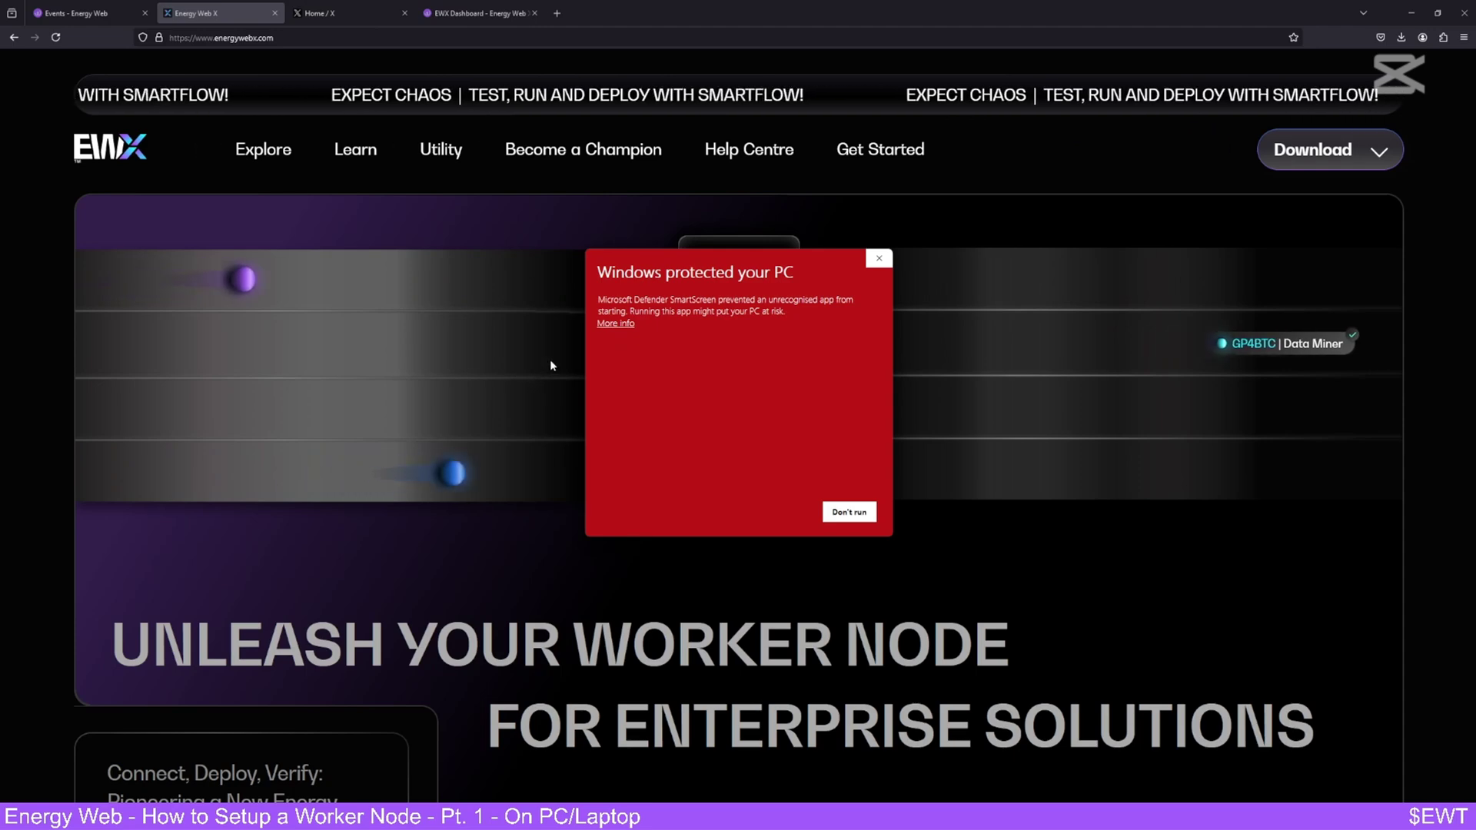
- Run the blocked EnergyWeb Marketplace installer anyway via More info in SmartScreen
click(615, 322)
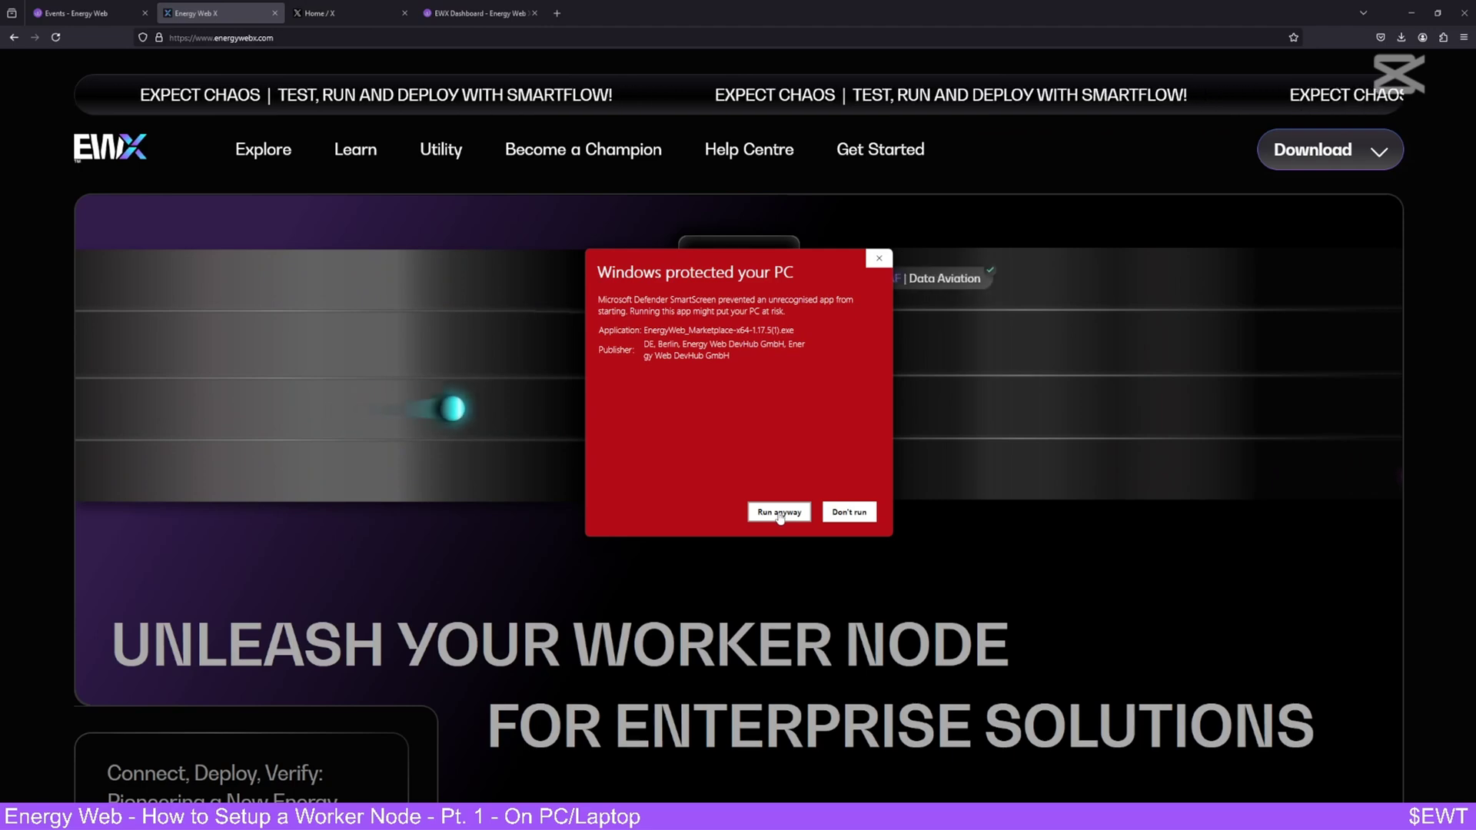
click(778, 512)
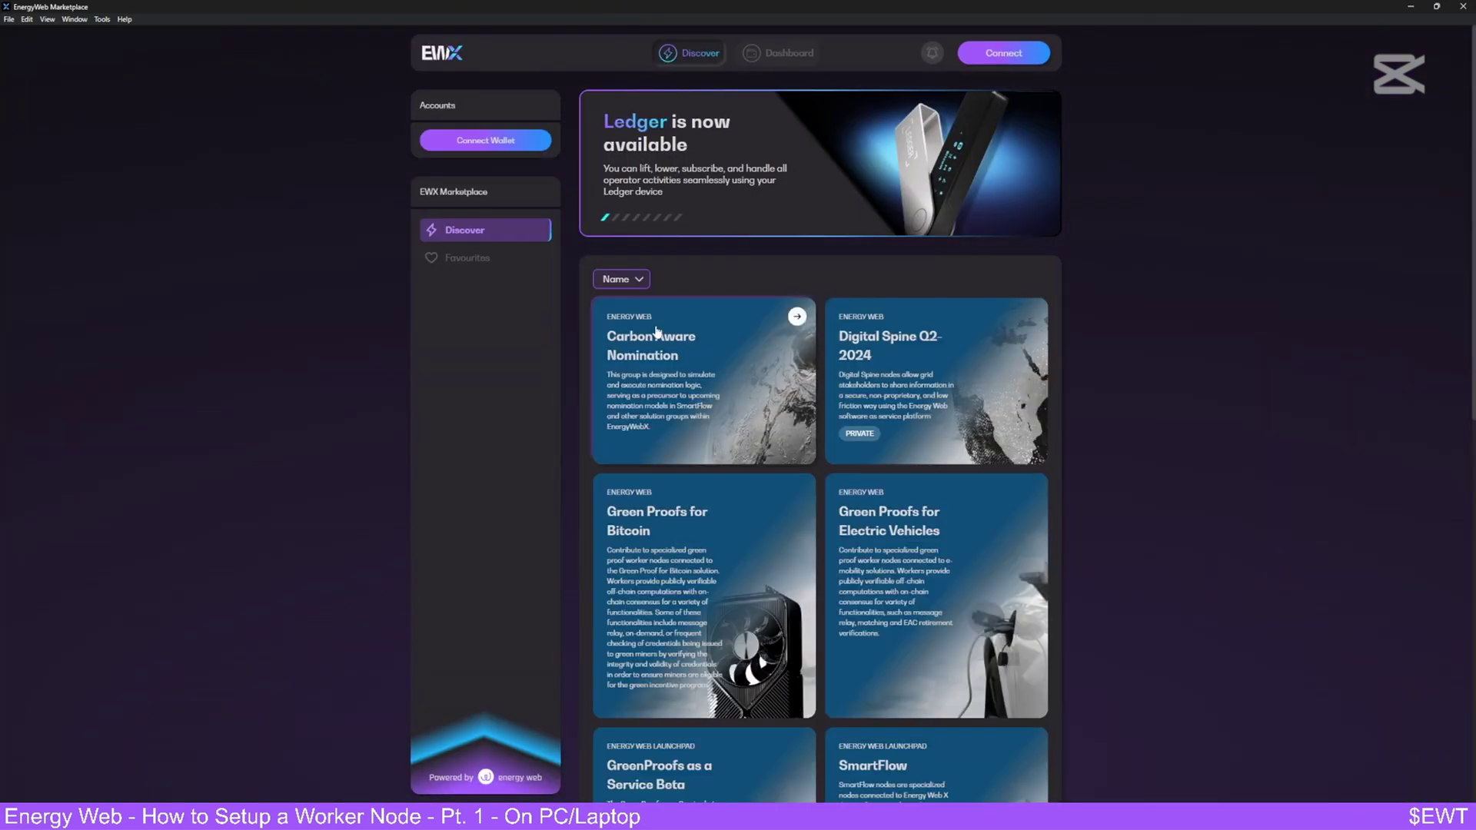
scroll(863, 629, down, 3)
scroll(724, 257, up, 1)
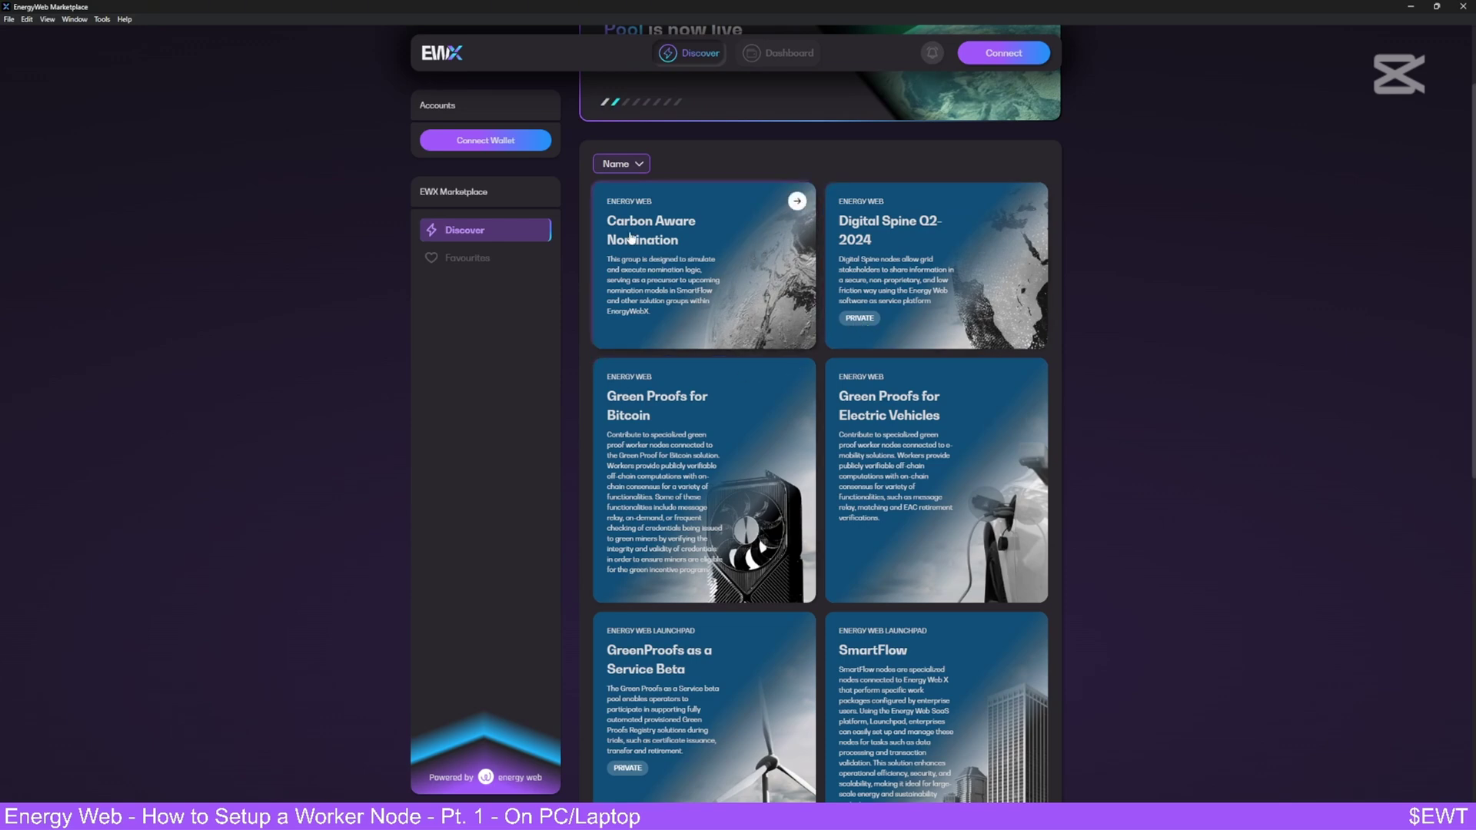
click(712, 479)
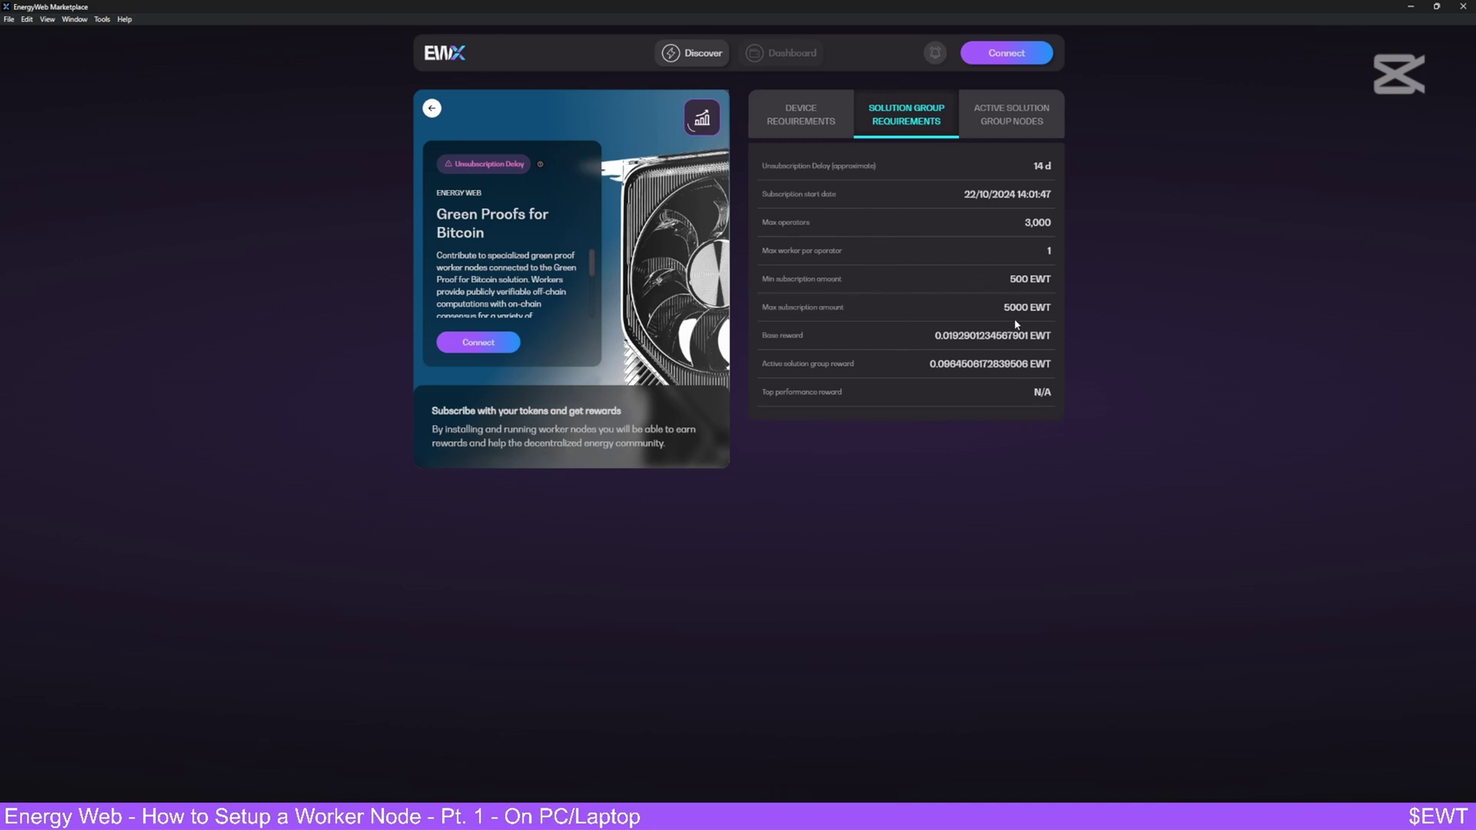
click(800, 120)
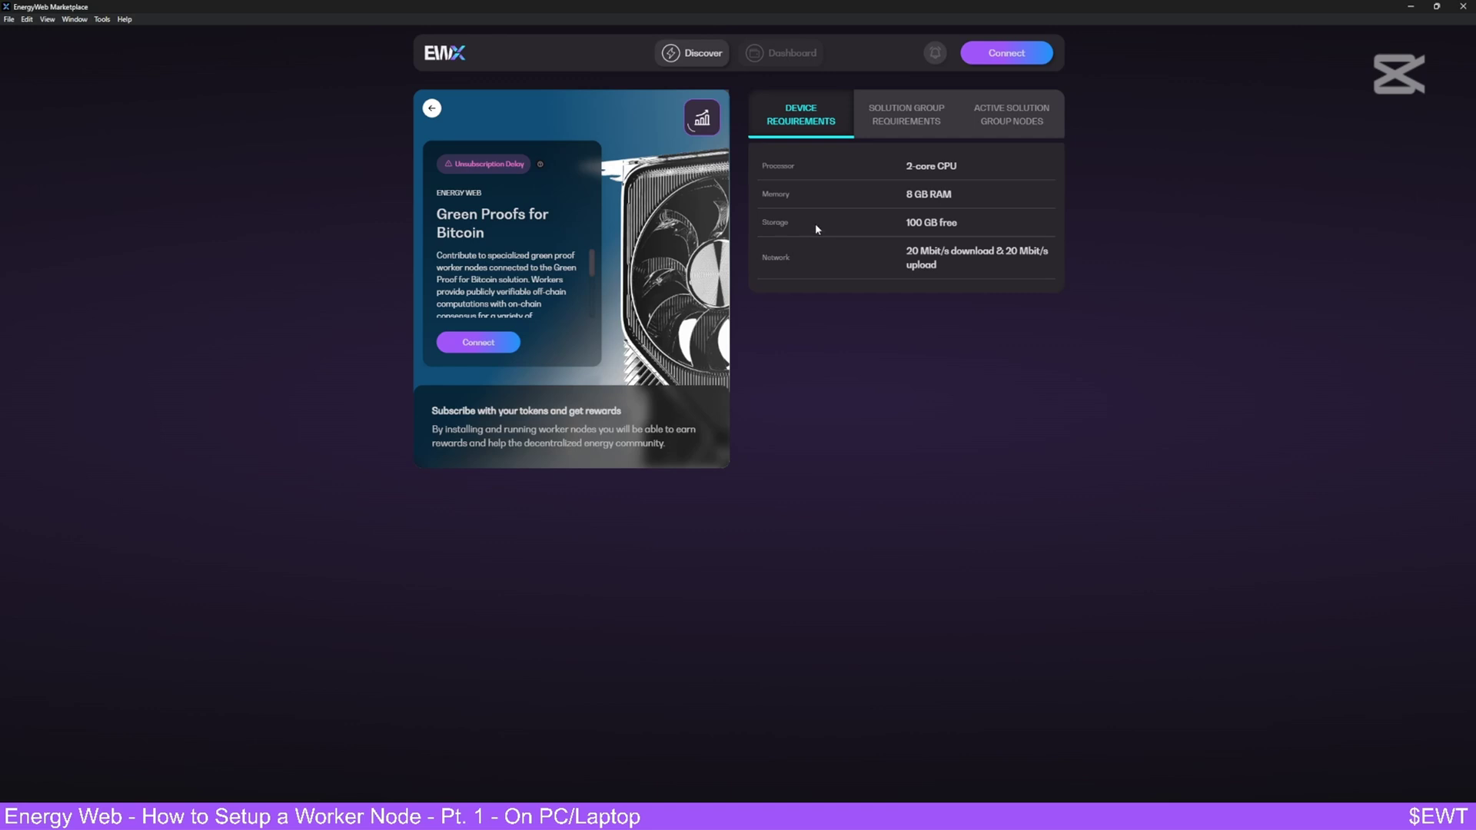
click(855, 132)
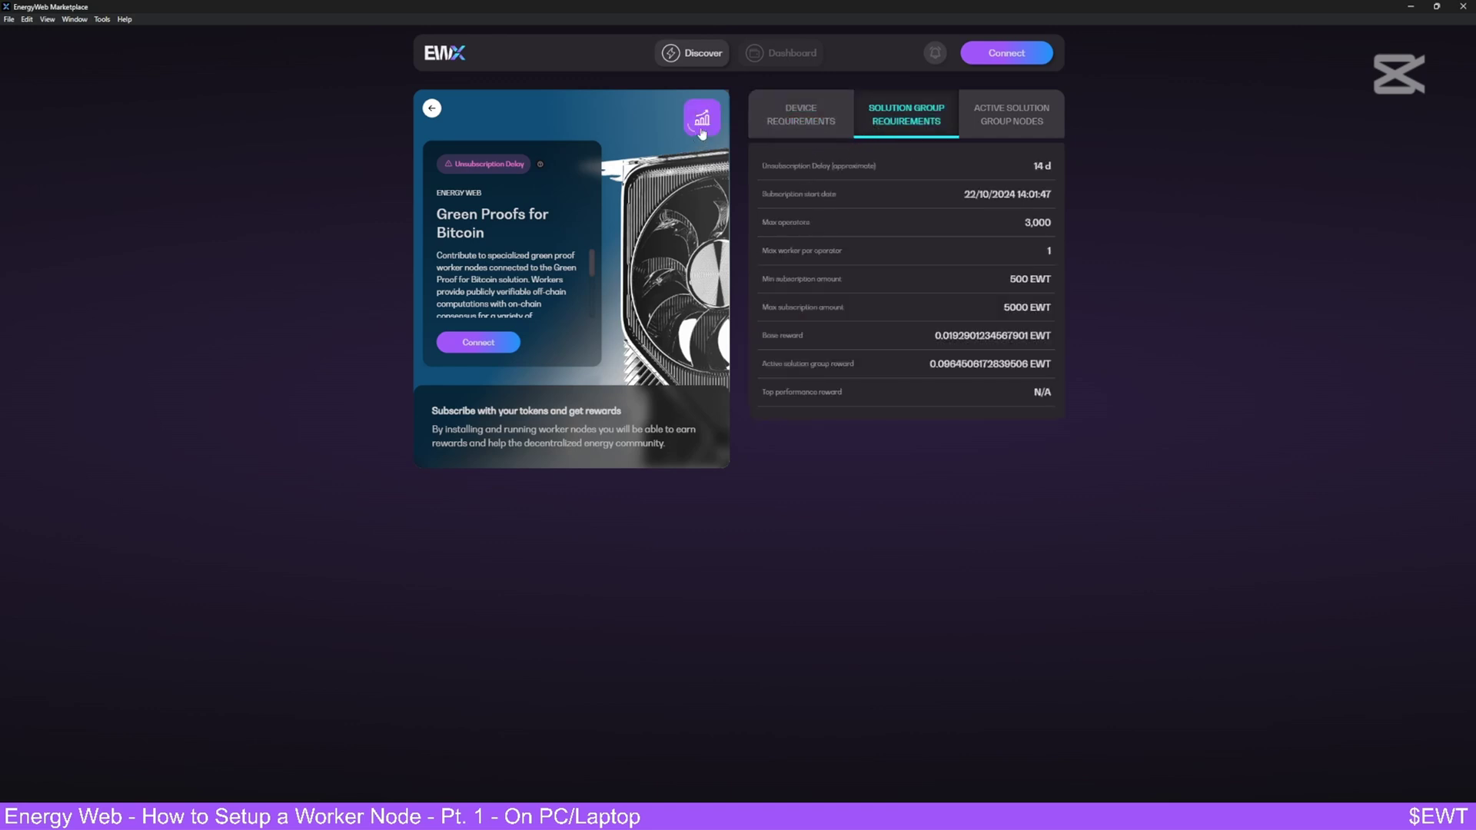
click(702, 55)
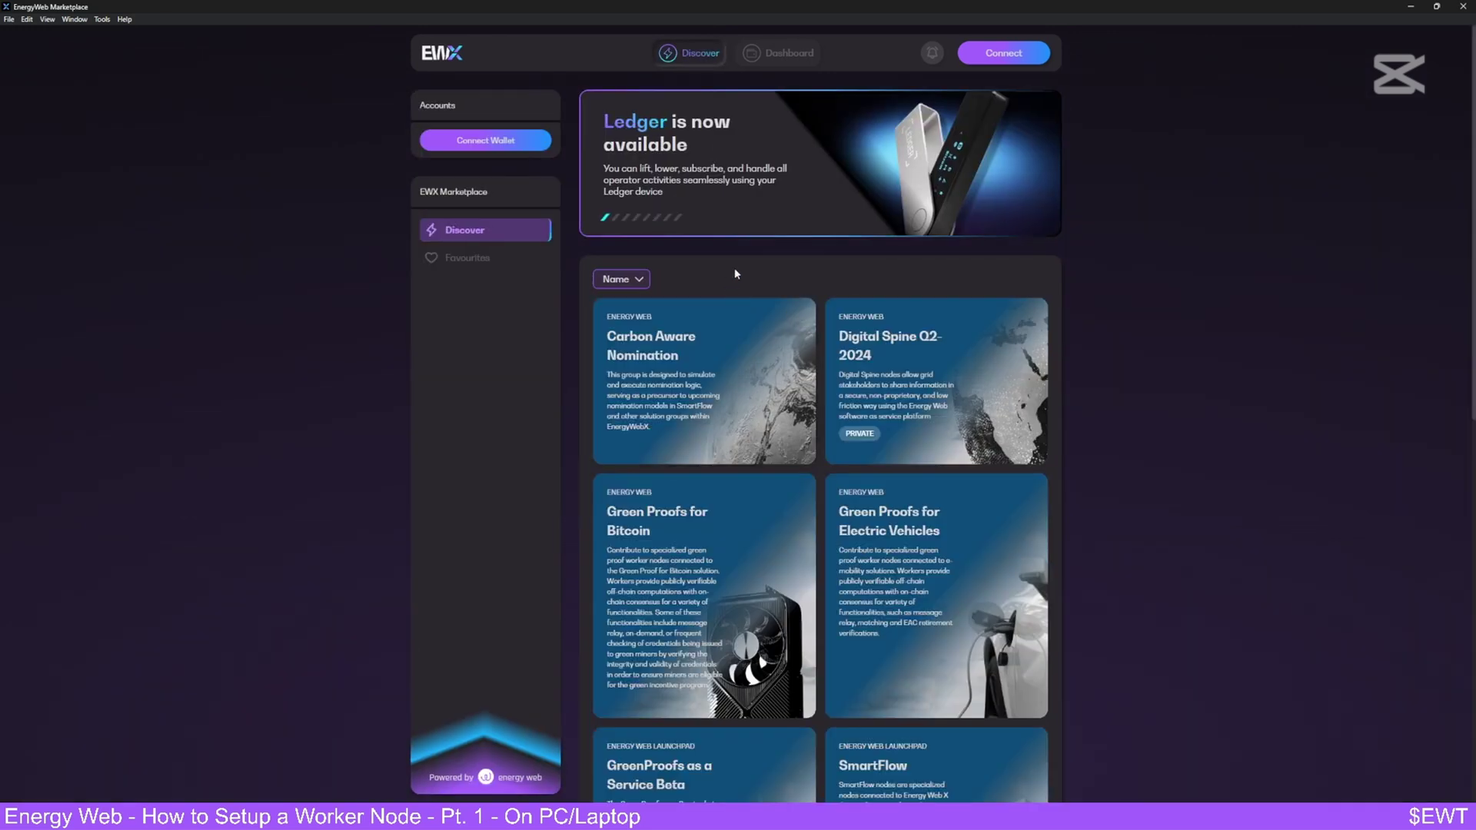
- Connect an EWX wallet through WalletConnect, approve it, and return to the marketplace
click(1003, 52)
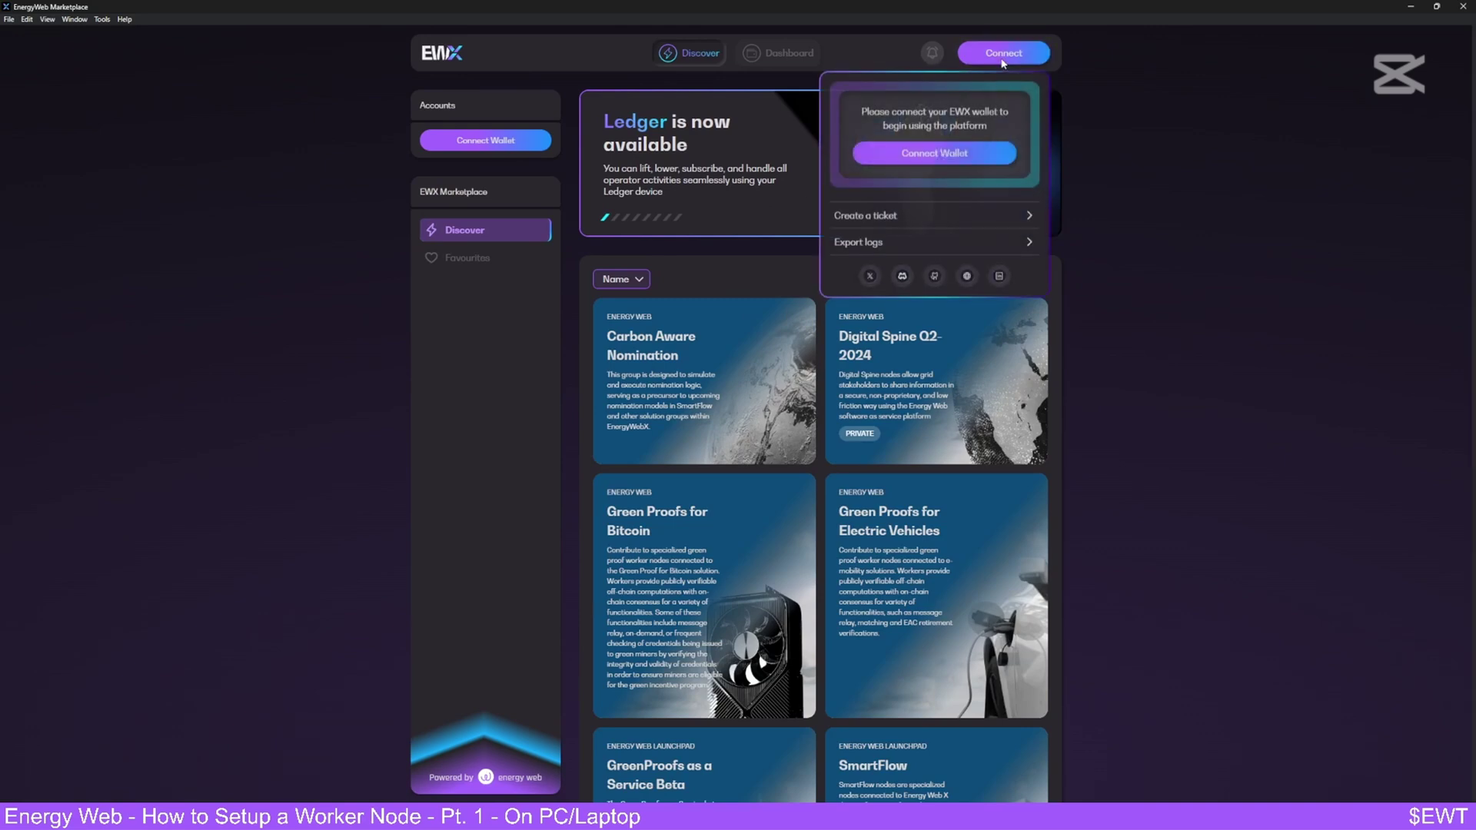
click(969, 169)
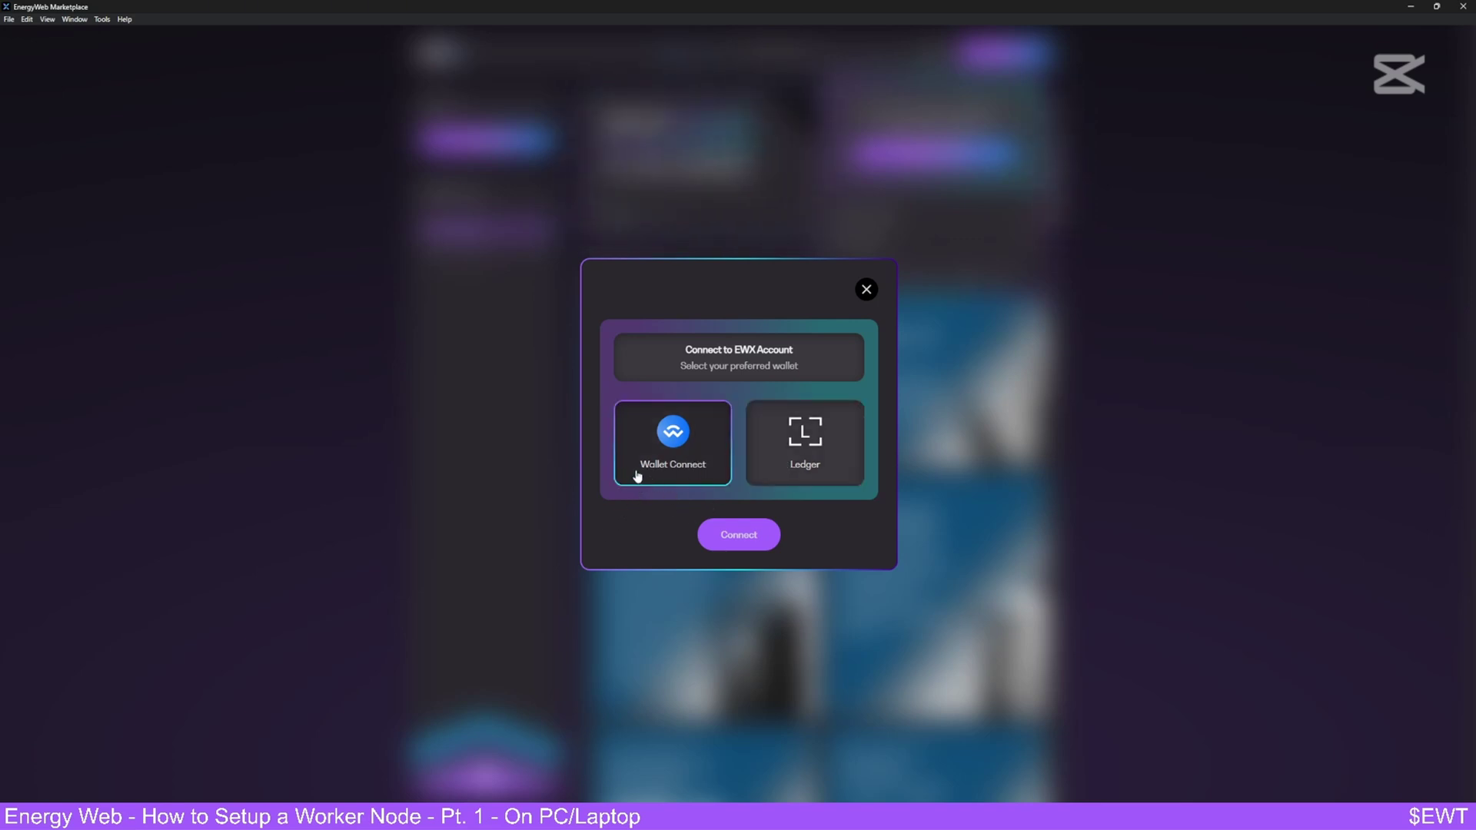
click(746, 538)
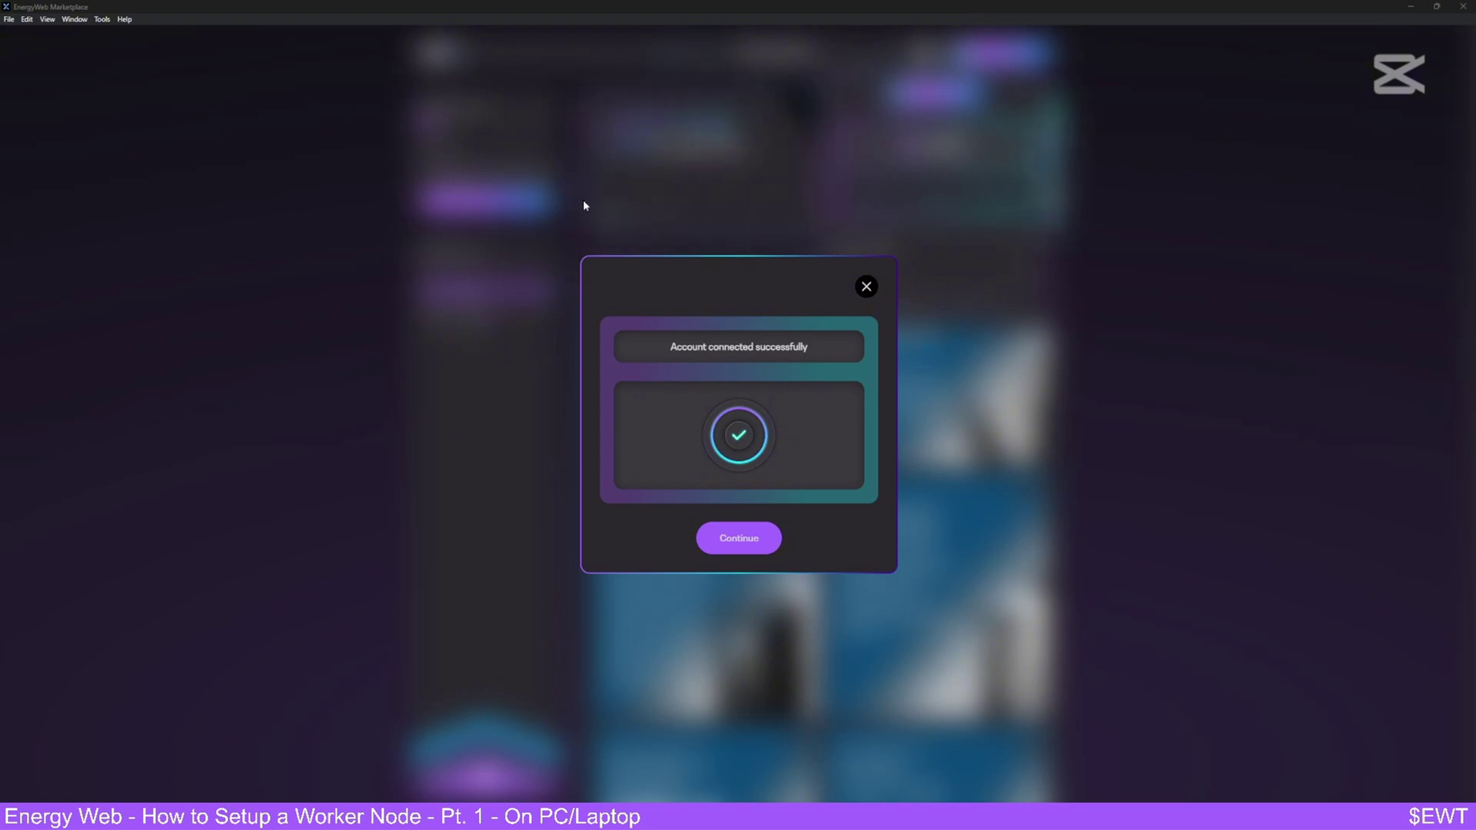
click(738, 548)
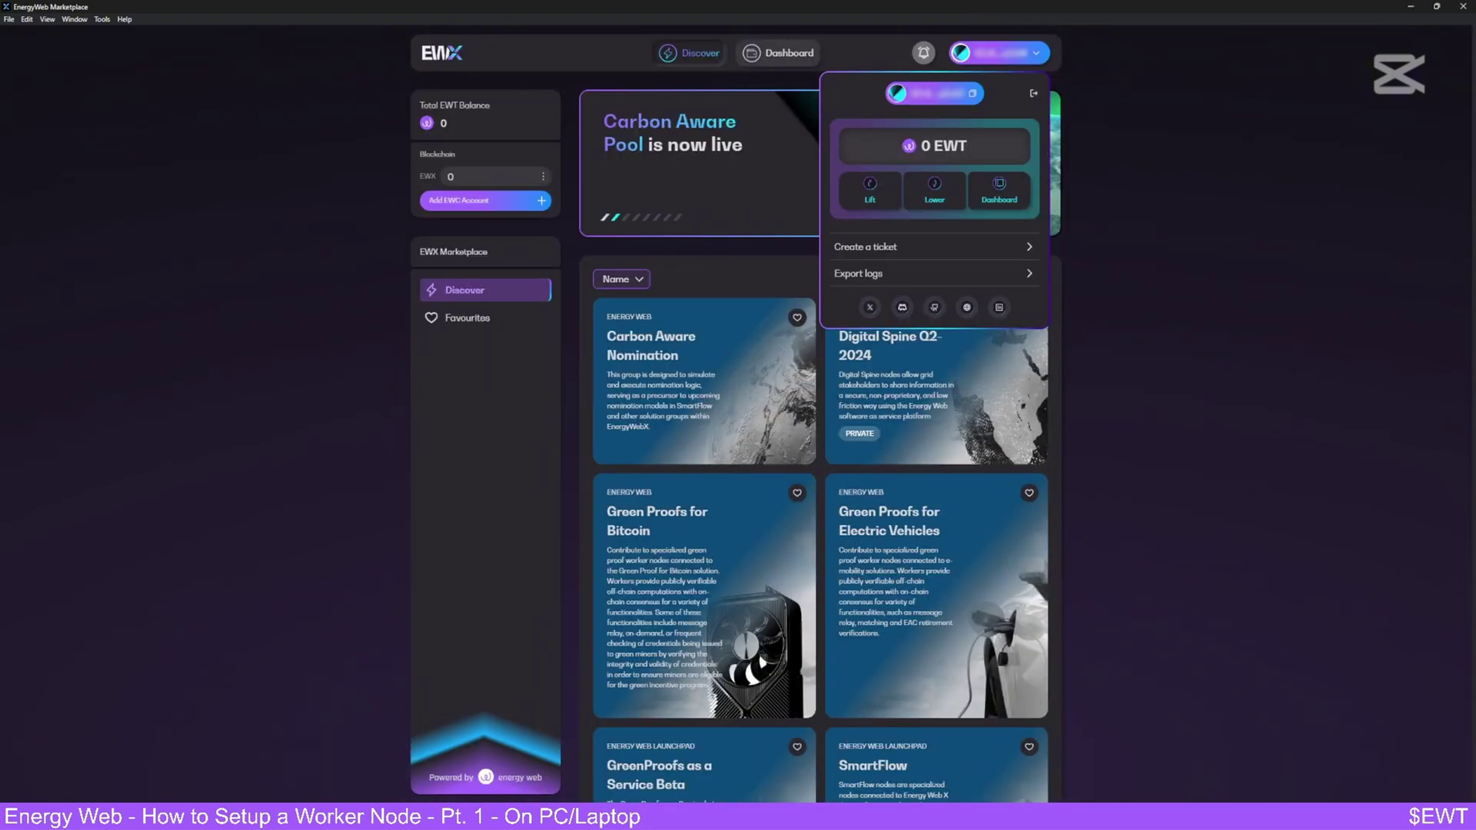
- Close the account panel and wait until the balance shows 501 EWT
click(151, 332)
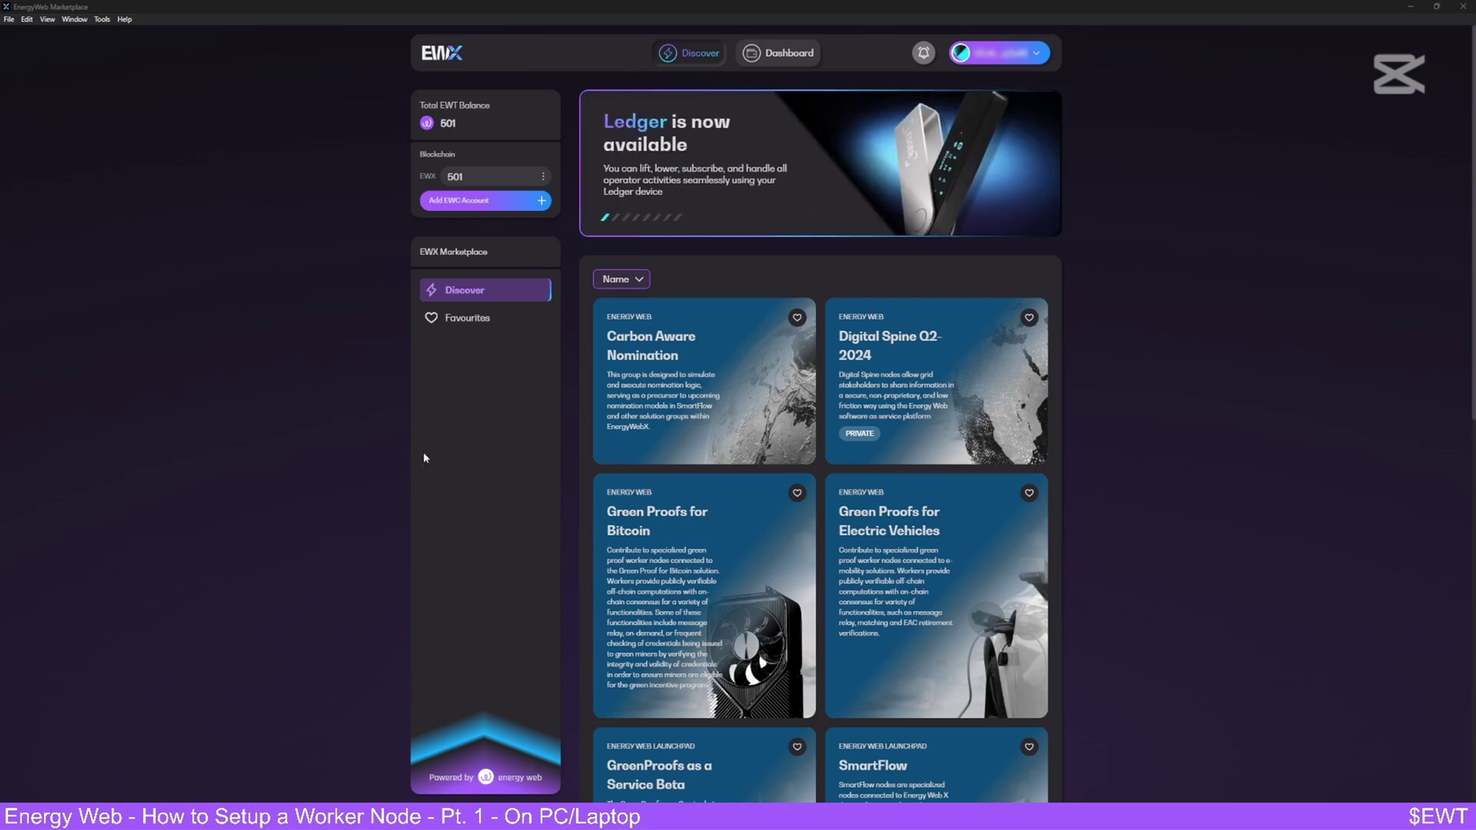
scroll(677, 422, down, 3)
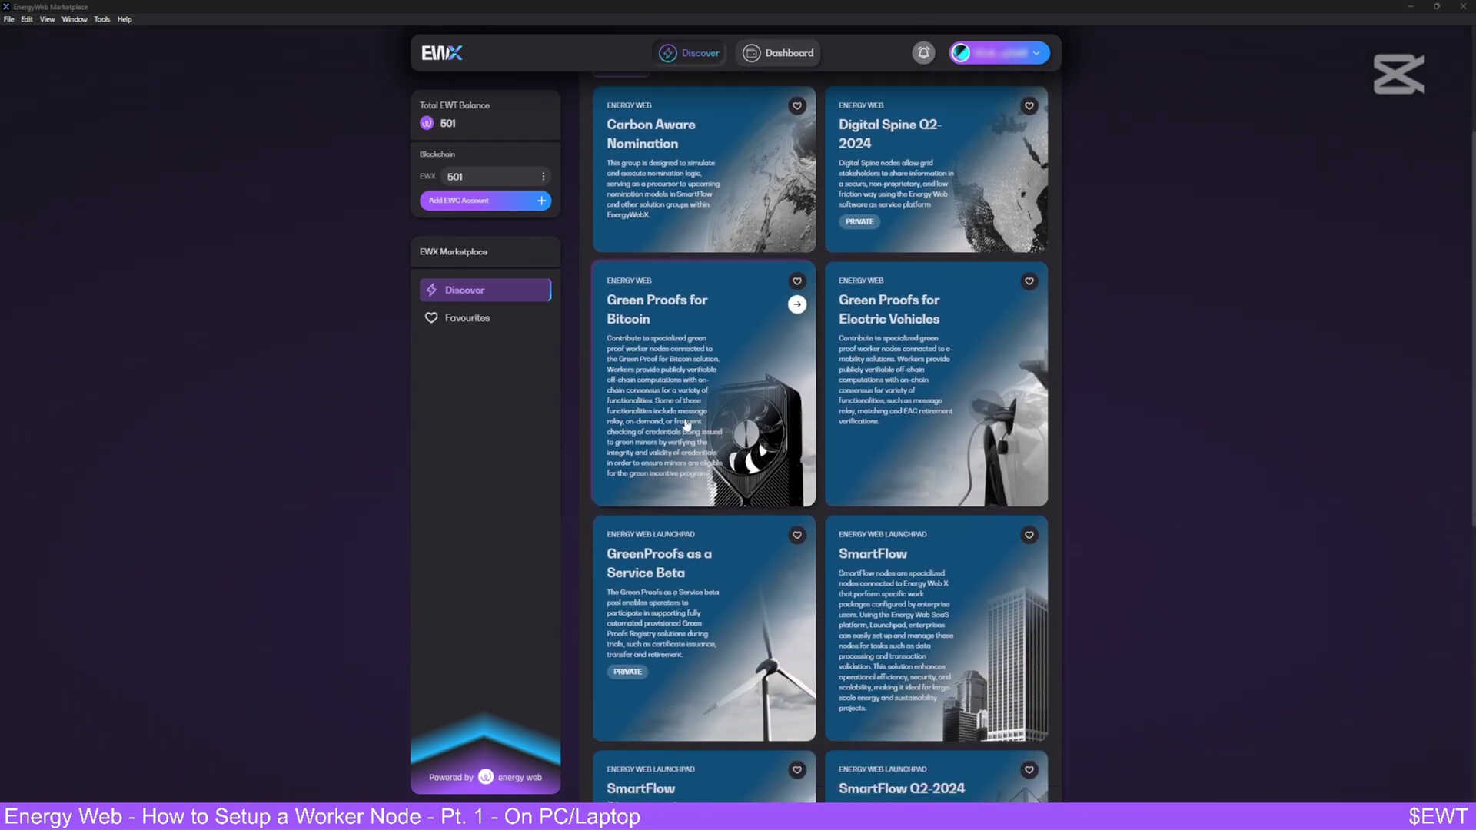
scroll(686, 425, up, 1)
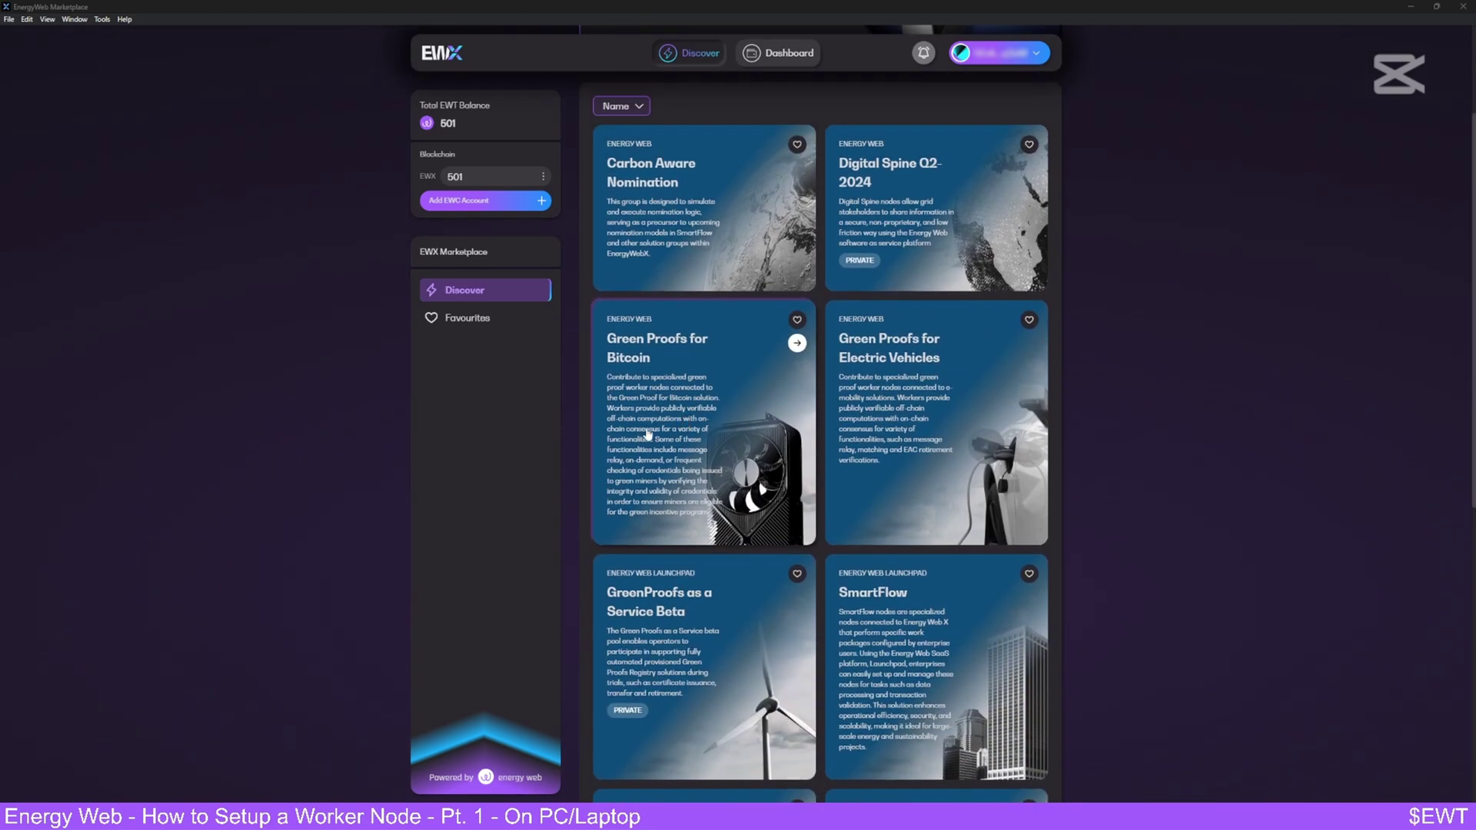
- Review Green Proofs for Electric Vehicles' device and subscription requirements, then opt in
click(908, 408)
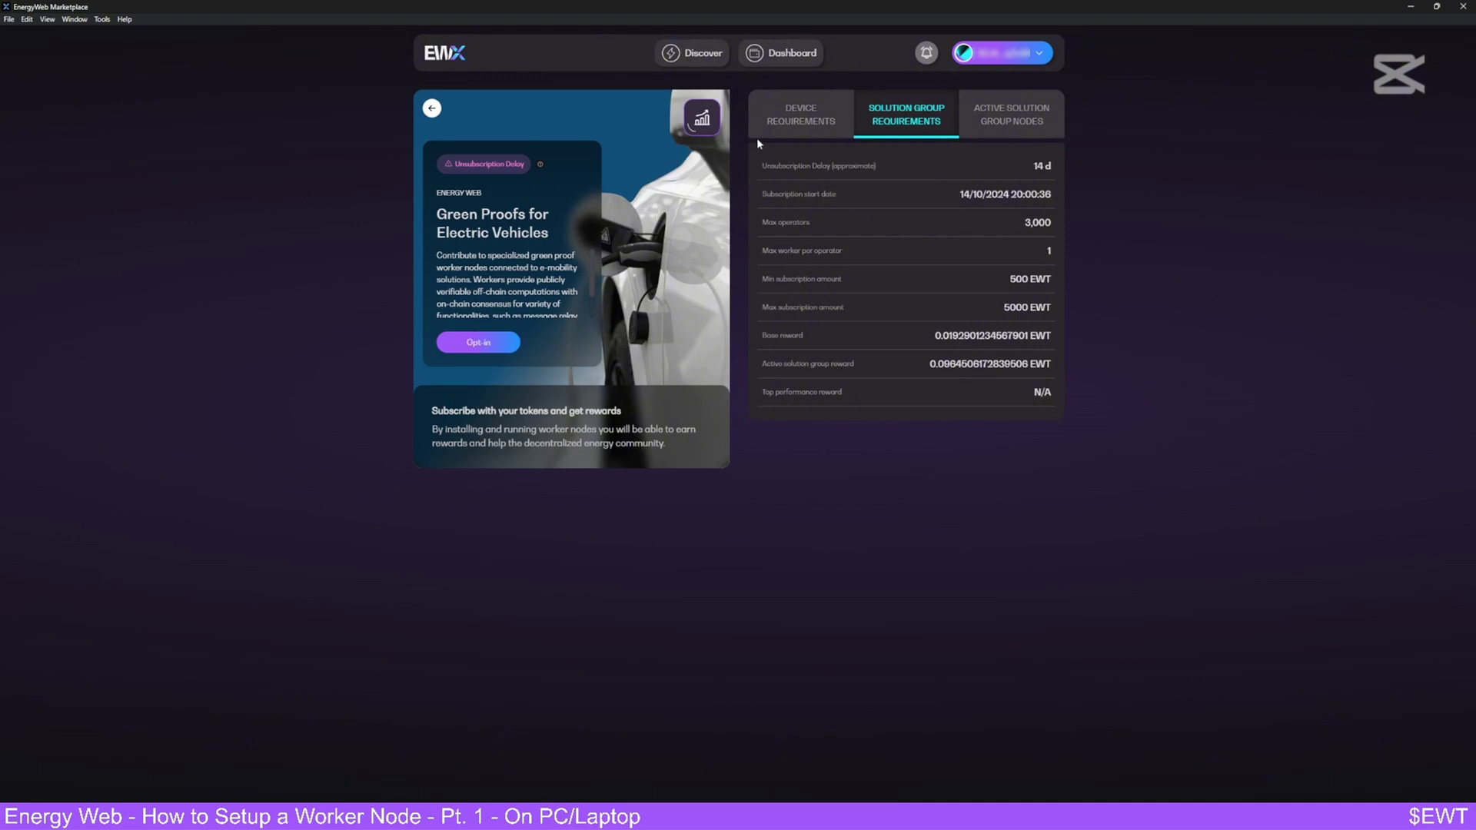
click(813, 113)
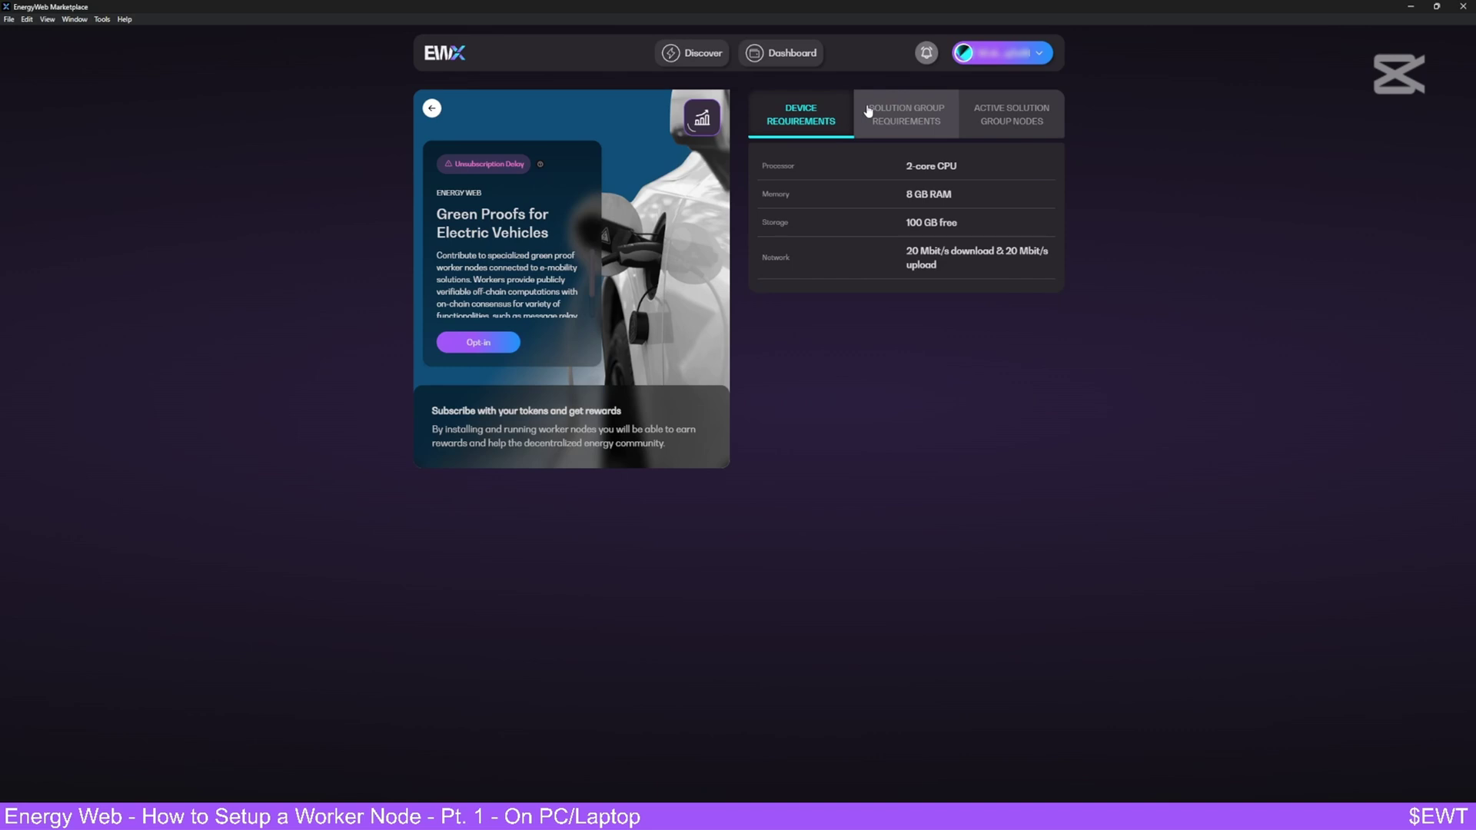
click(867, 112)
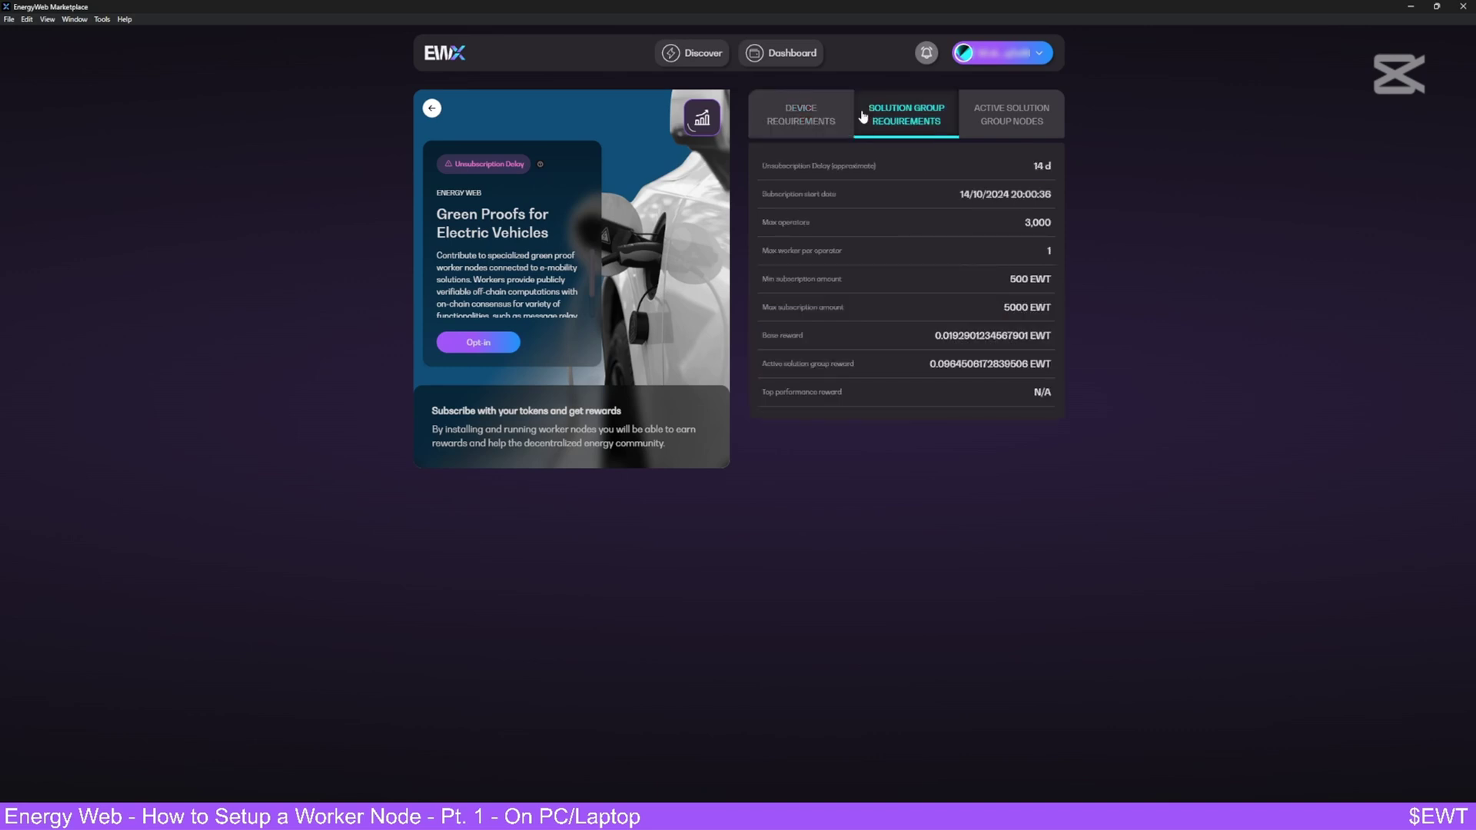
click(481, 345)
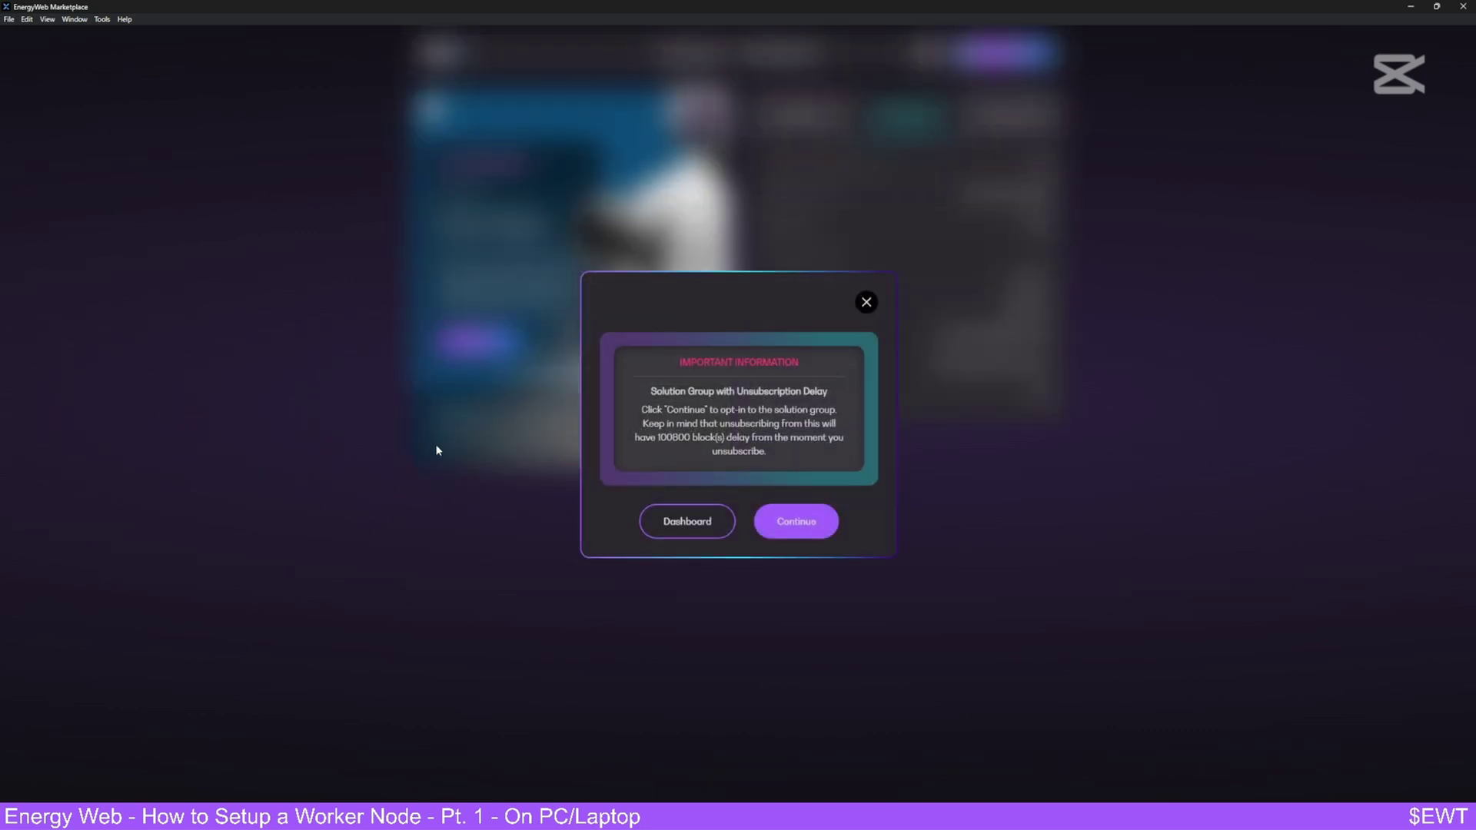
- Accept the 100800-block unsubscription delay and enter a 500 EWT subscription amount
click(793, 536)
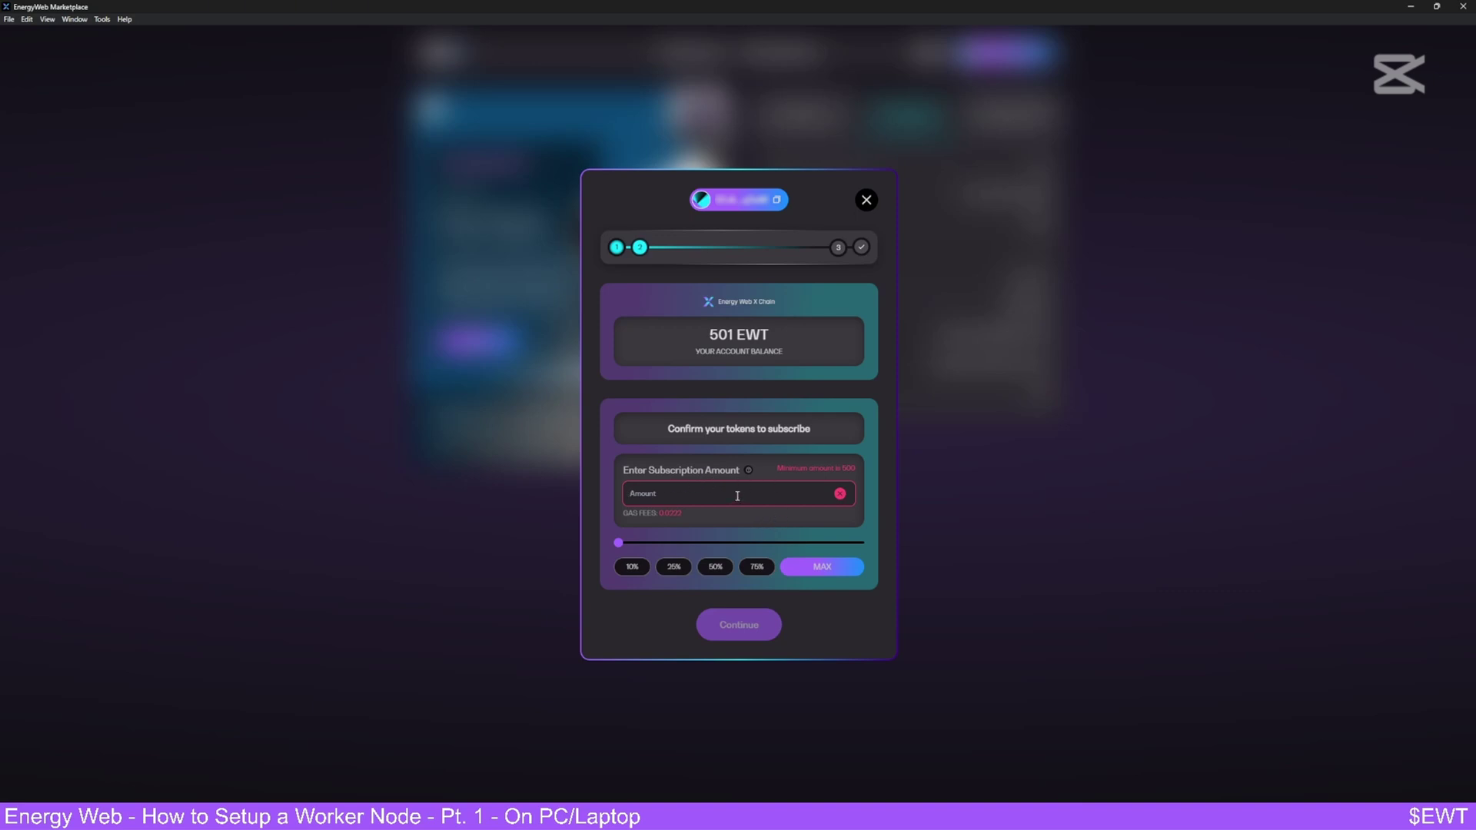
text(500)
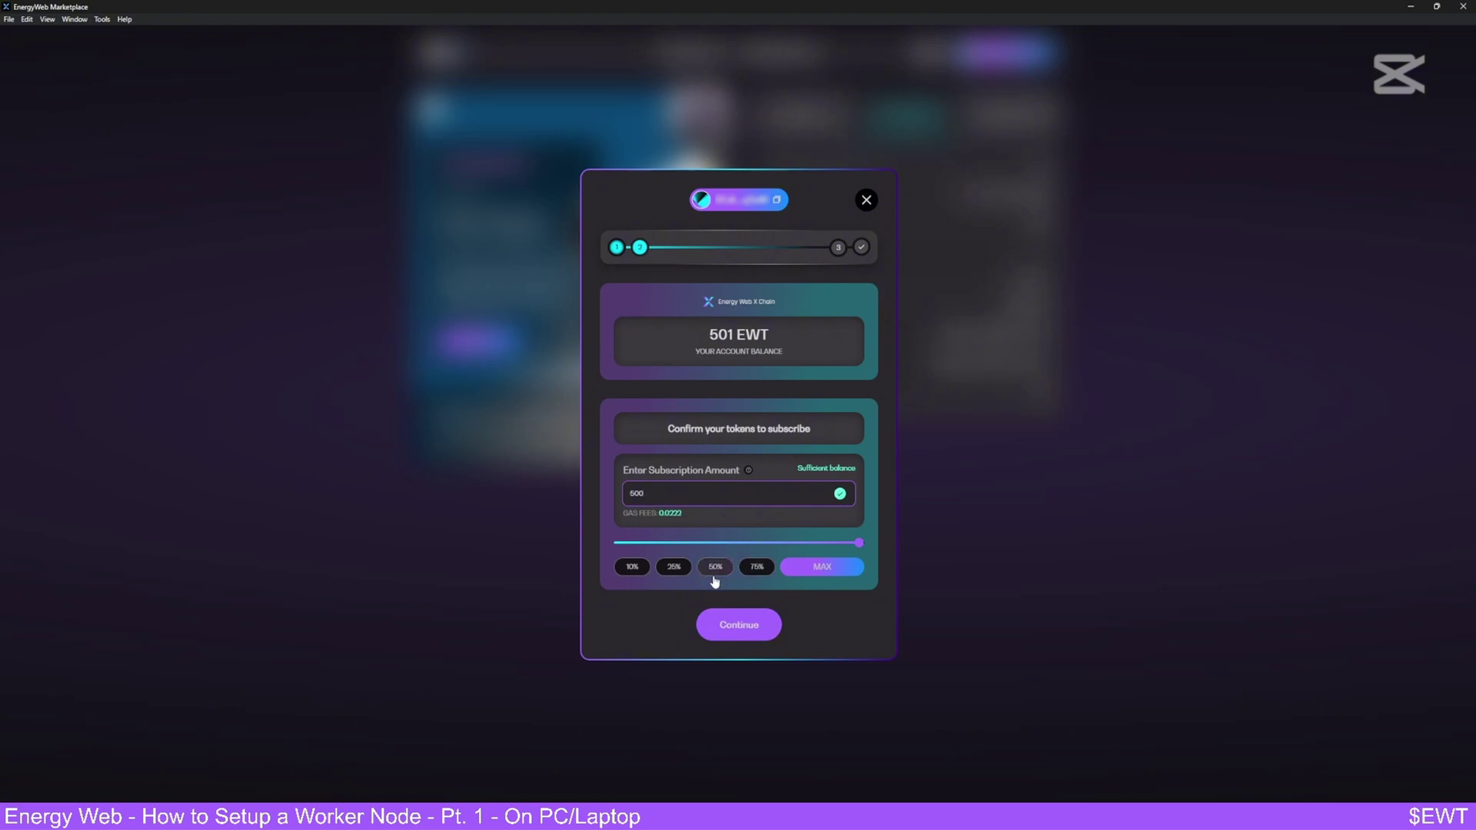
click(739, 625)
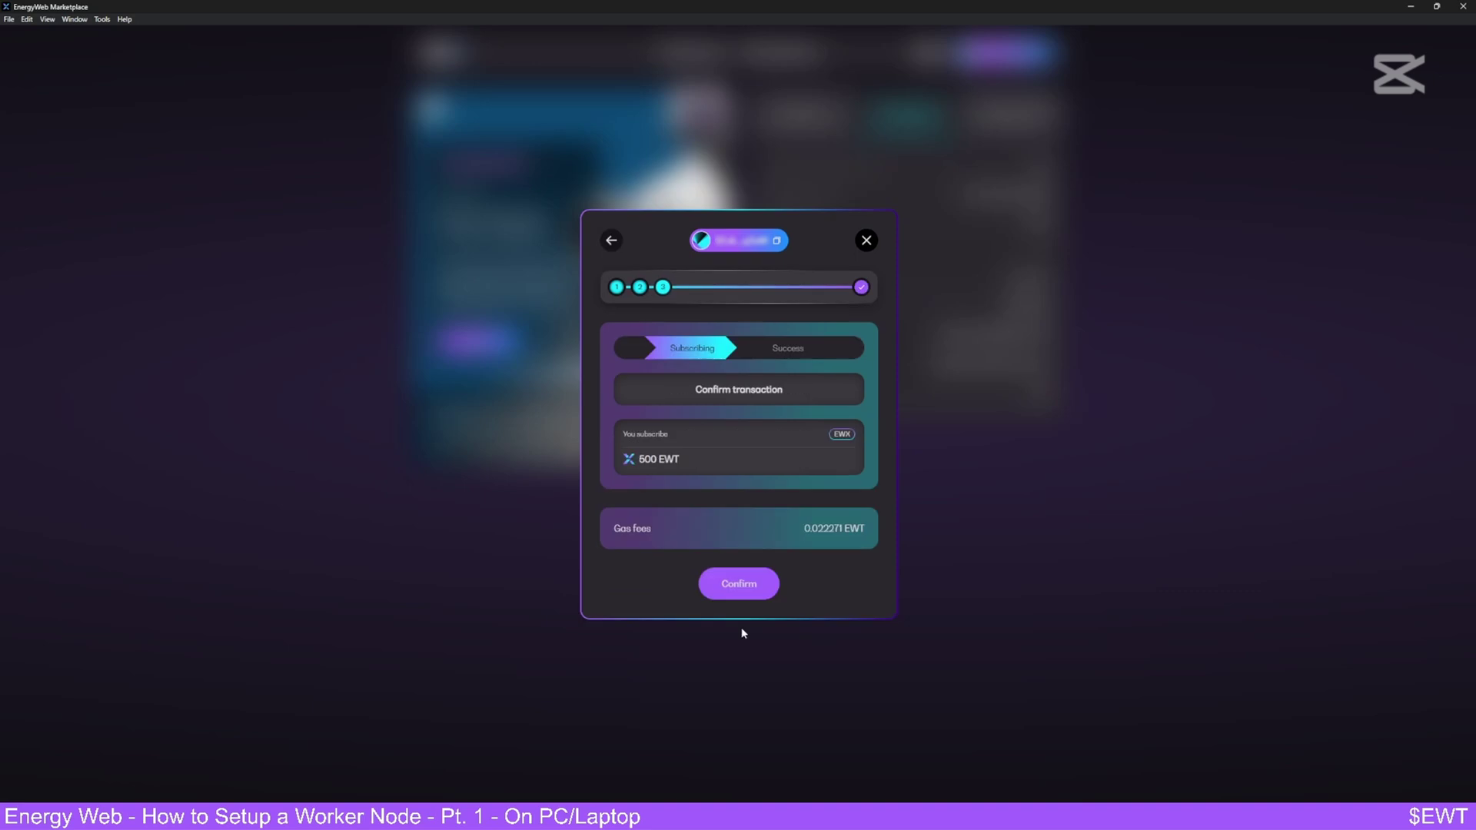
- Confirm the 500 EWT subscription transaction and continue once it succeeds
click(736, 586)
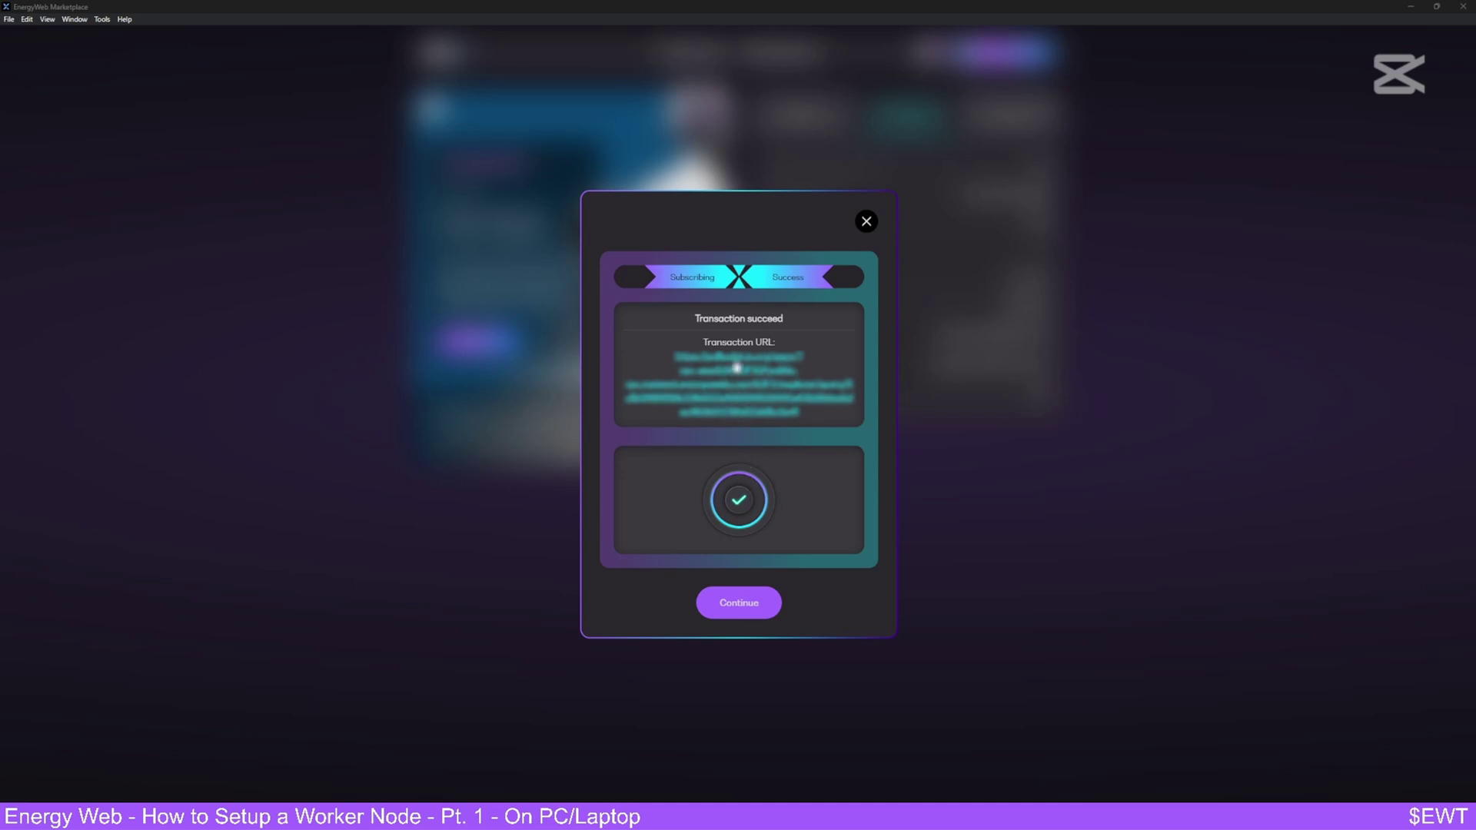
click(739, 602)
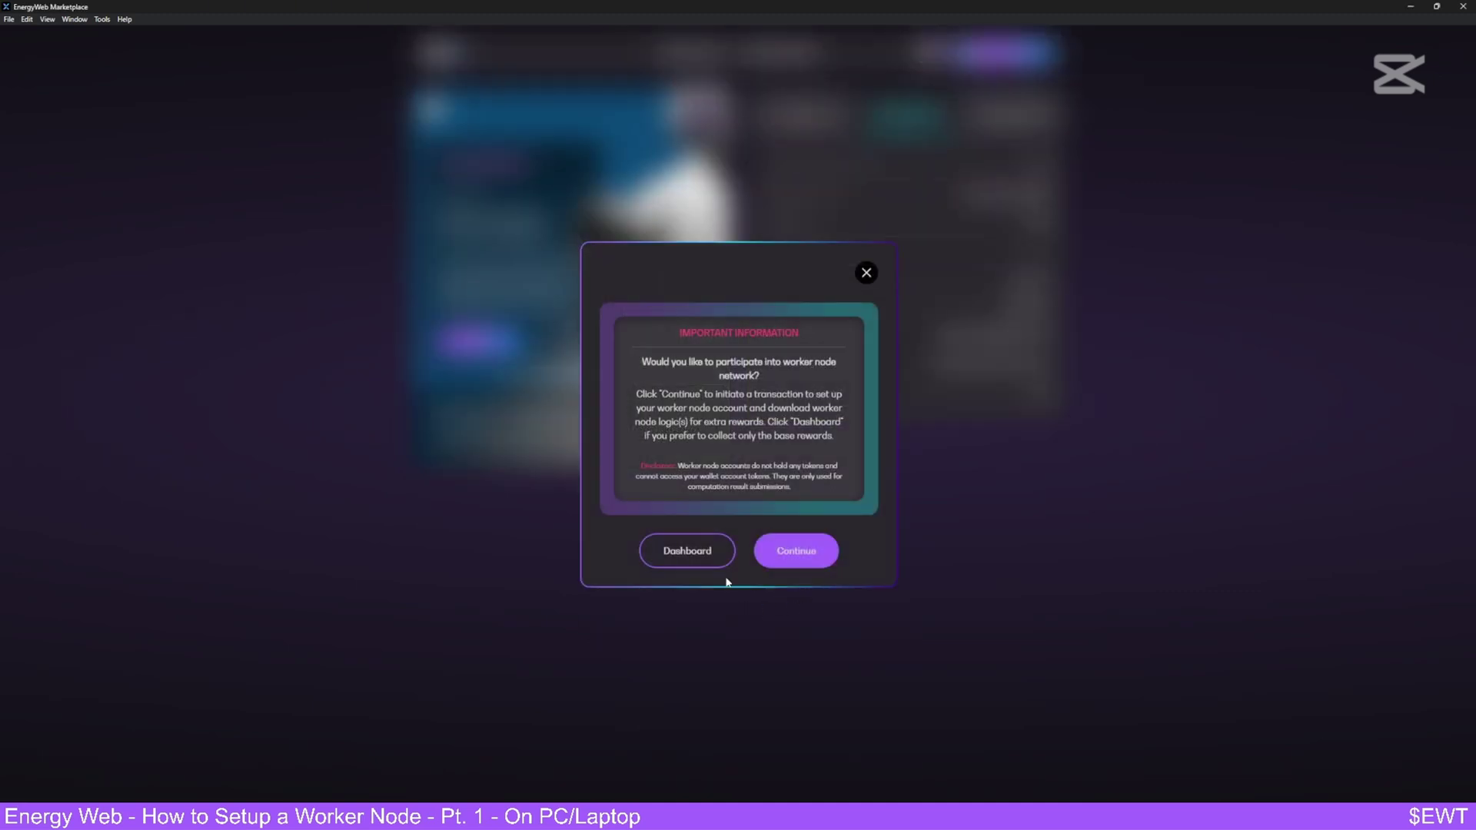
- Agree to run the worker node on this machine
click(778, 553)
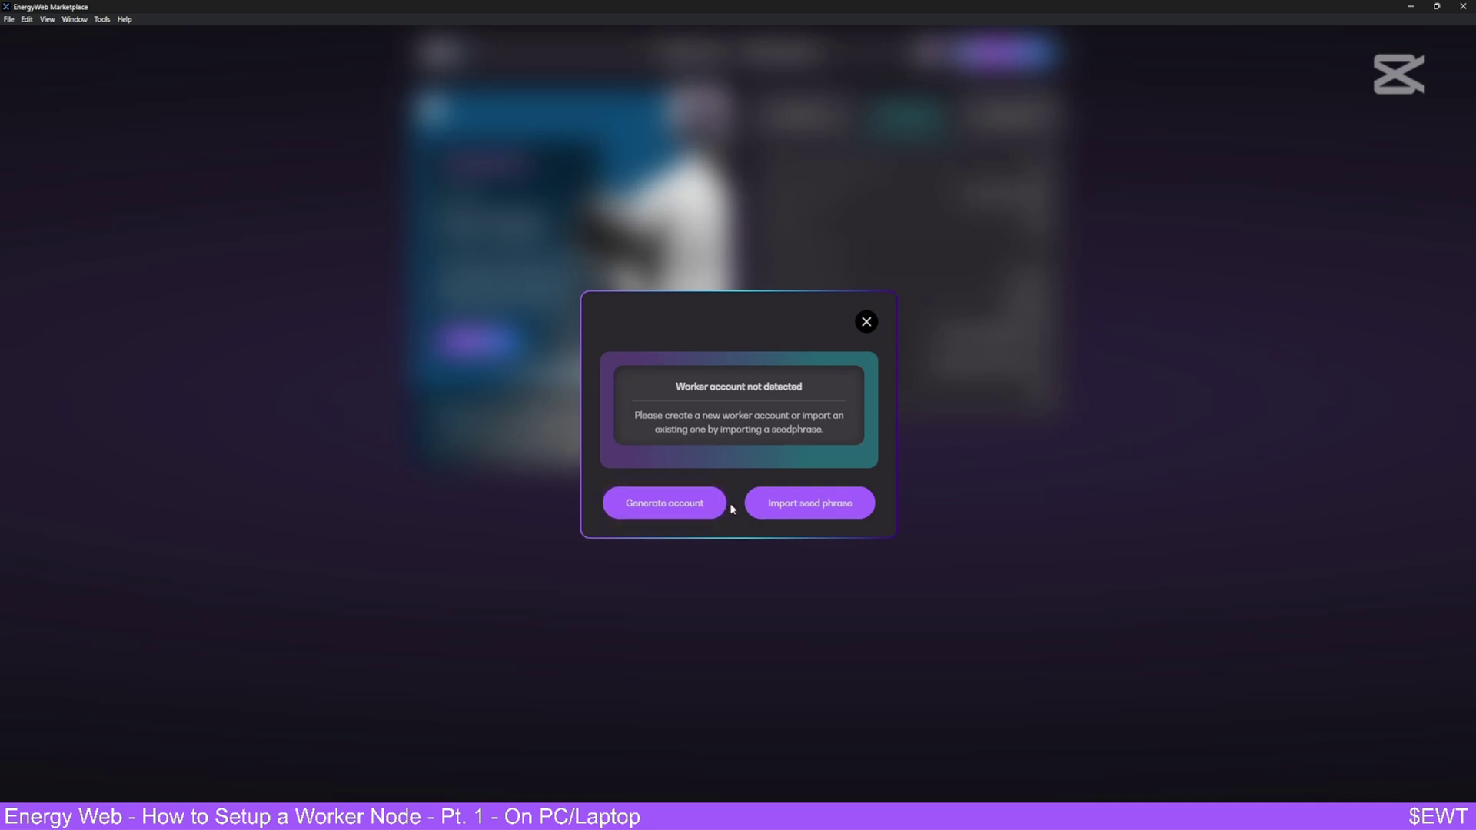
- Generate a new worker node account protected by a strong password entered in both fields
click(681, 500)
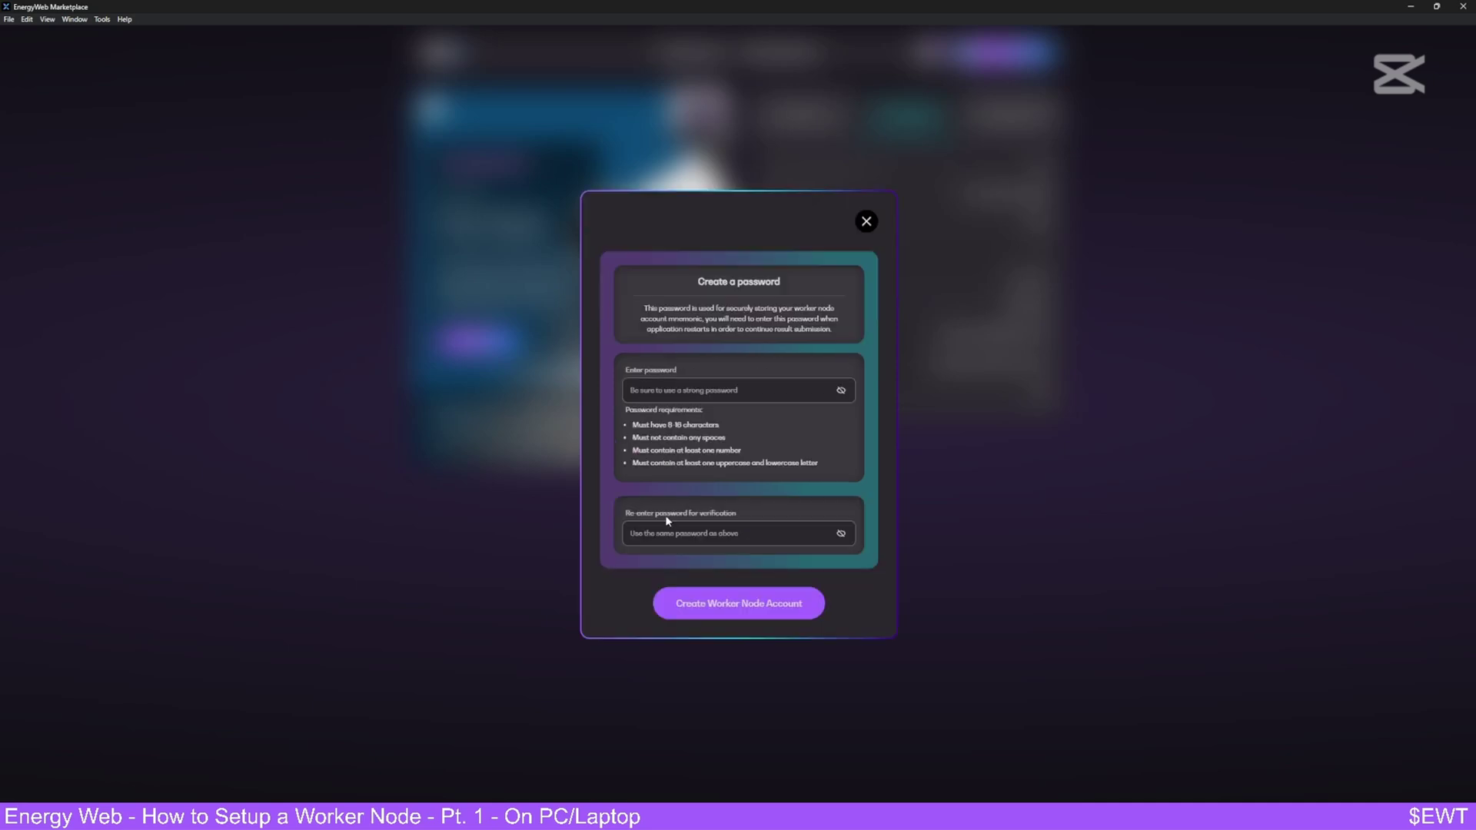
click(710, 398)
text(••••••••)
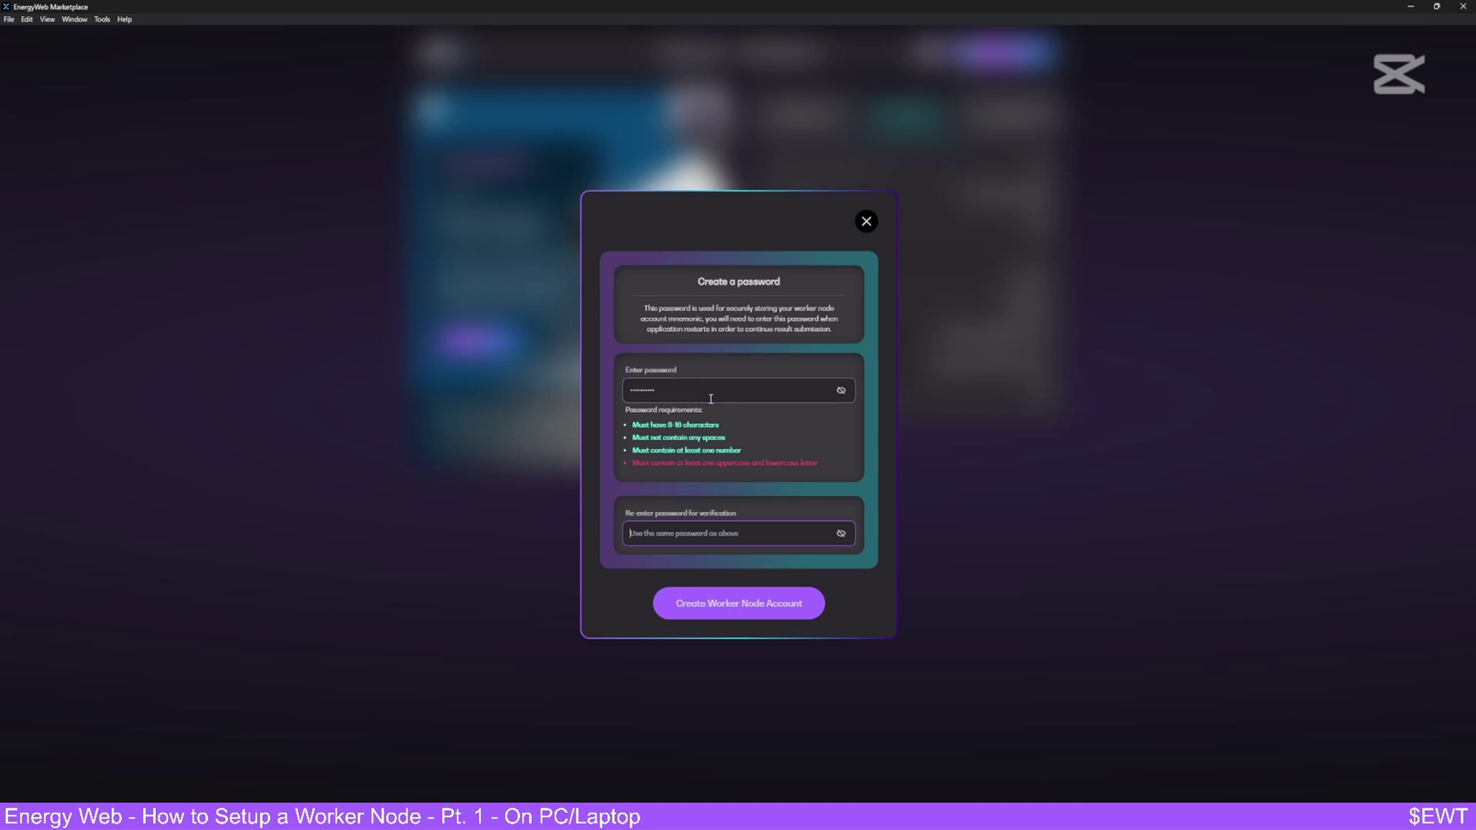
key(shift+Tab)
key(BackSpace)
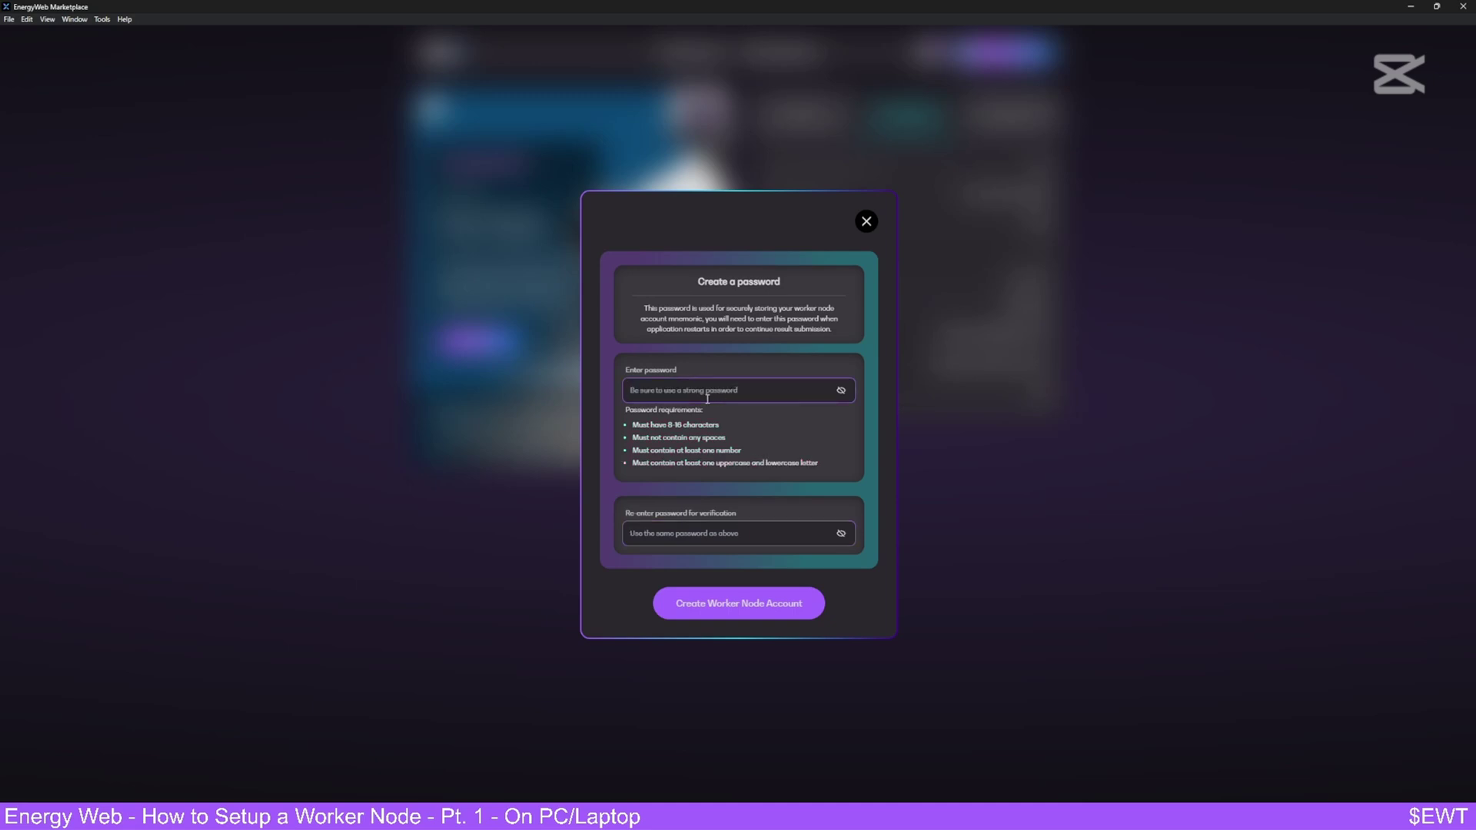
text(S********)
- Create the worker node account, note its 12-word mnemonic, and skip mnemonic verification
click(769, 606)
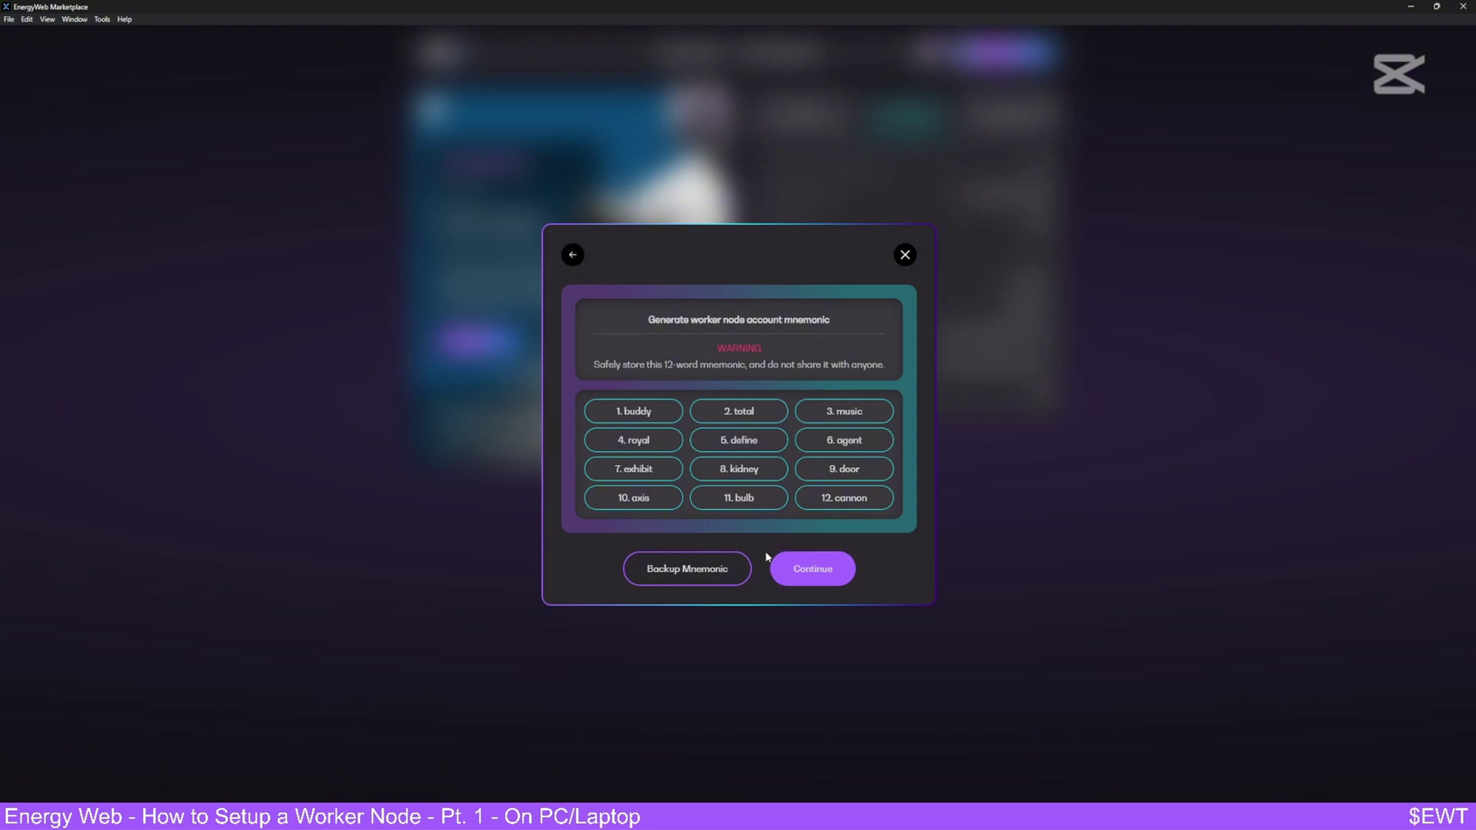
click(798, 570)
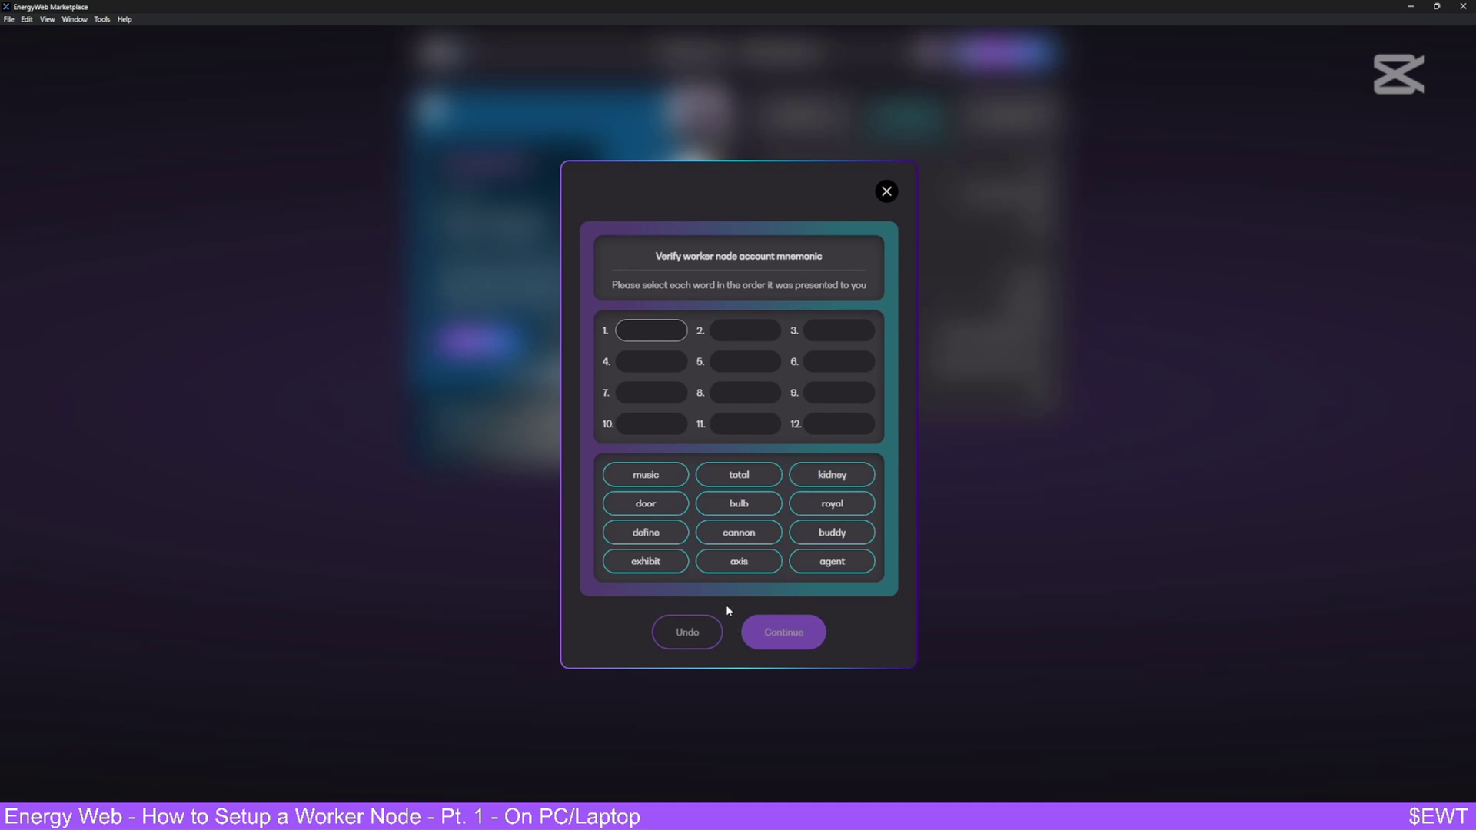
click(886, 191)
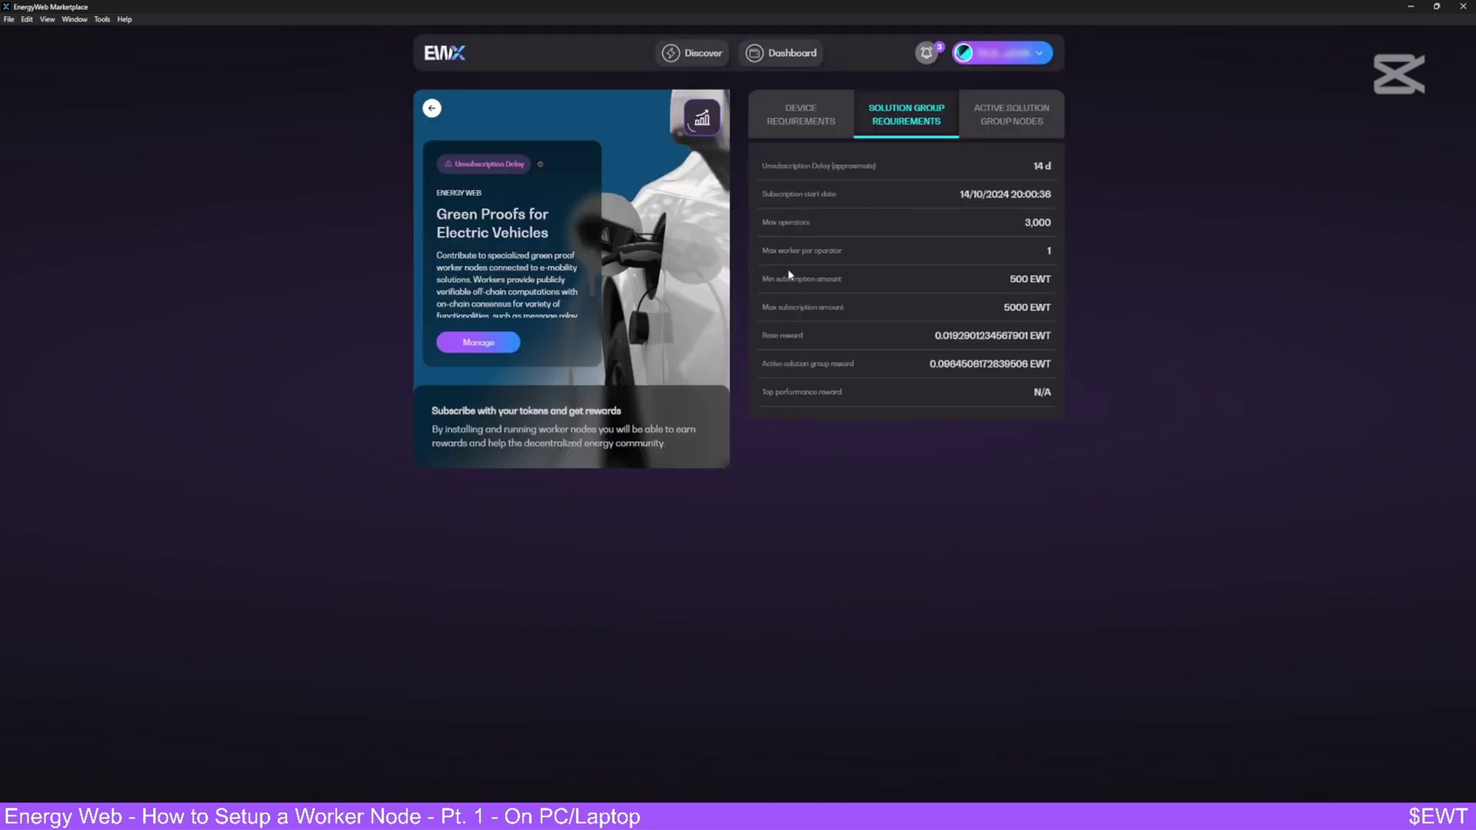
- Go to the Dashboard to see Green Proofs for Electric Vehicles listed as Not Running
click(518, 345)
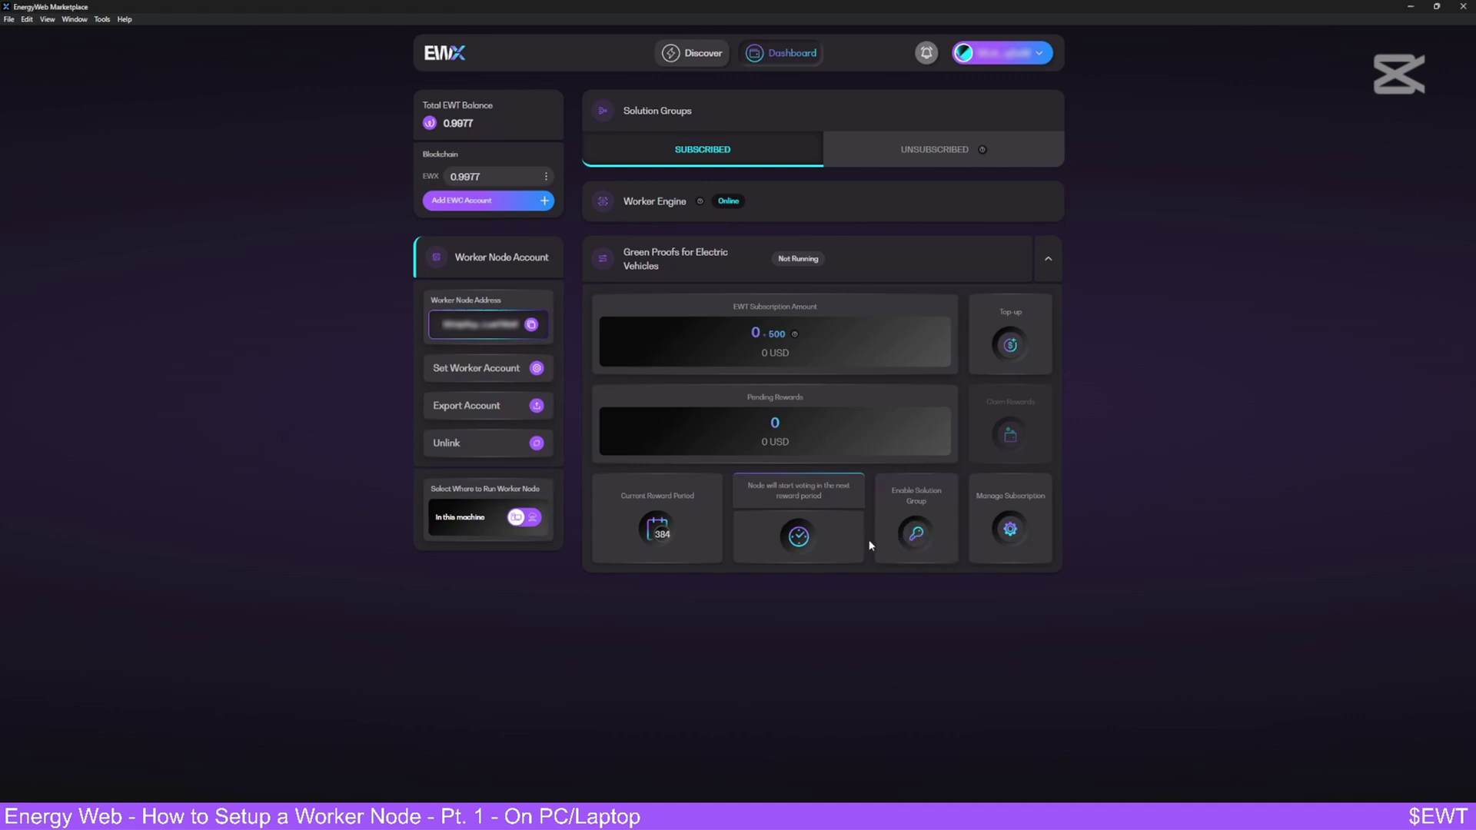
- Enable Green Proofs for Electric Vehicles and download its node logic for auto-installation
click(915, 527)
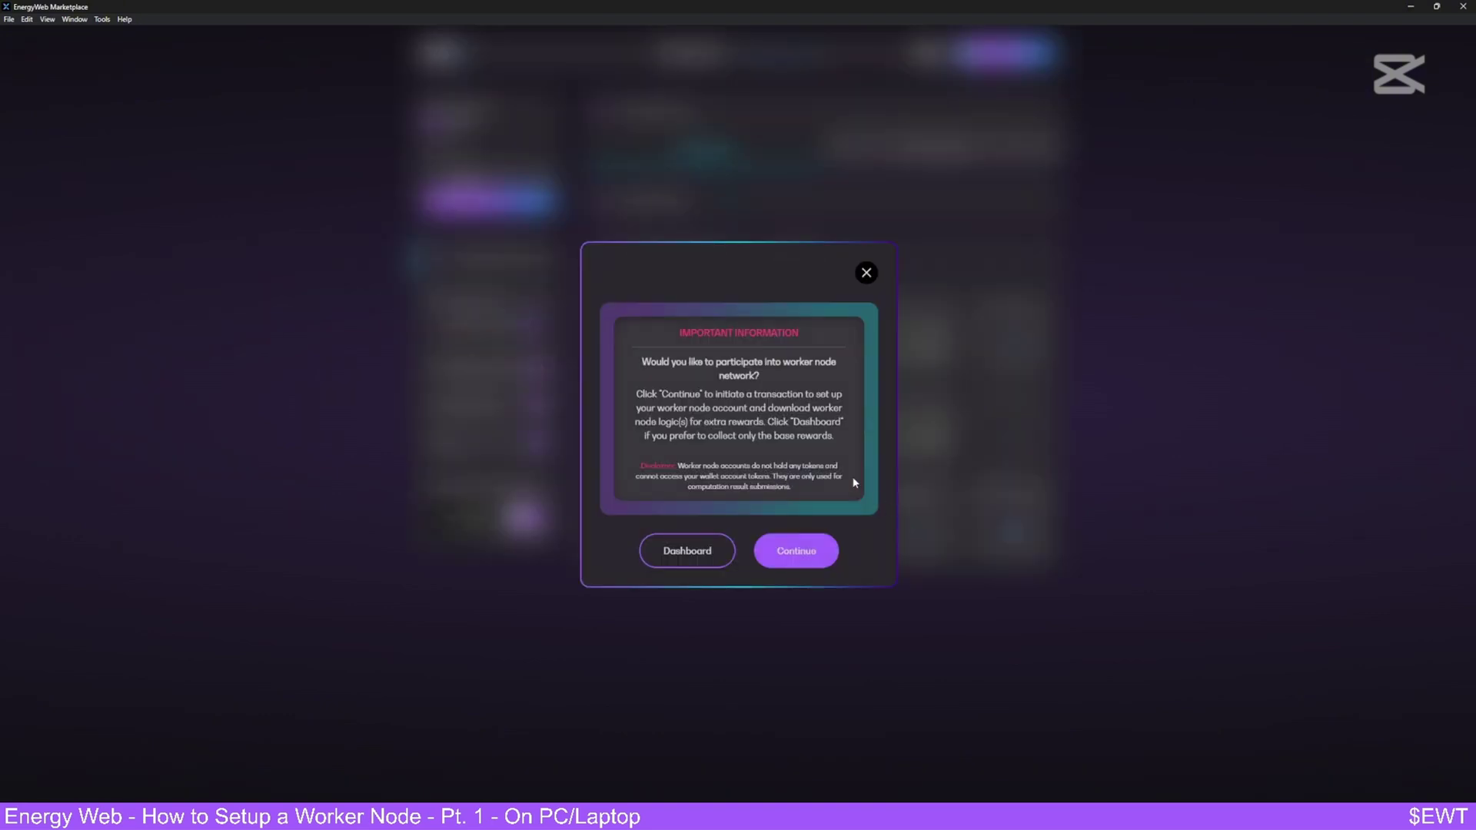
click(776, 547)
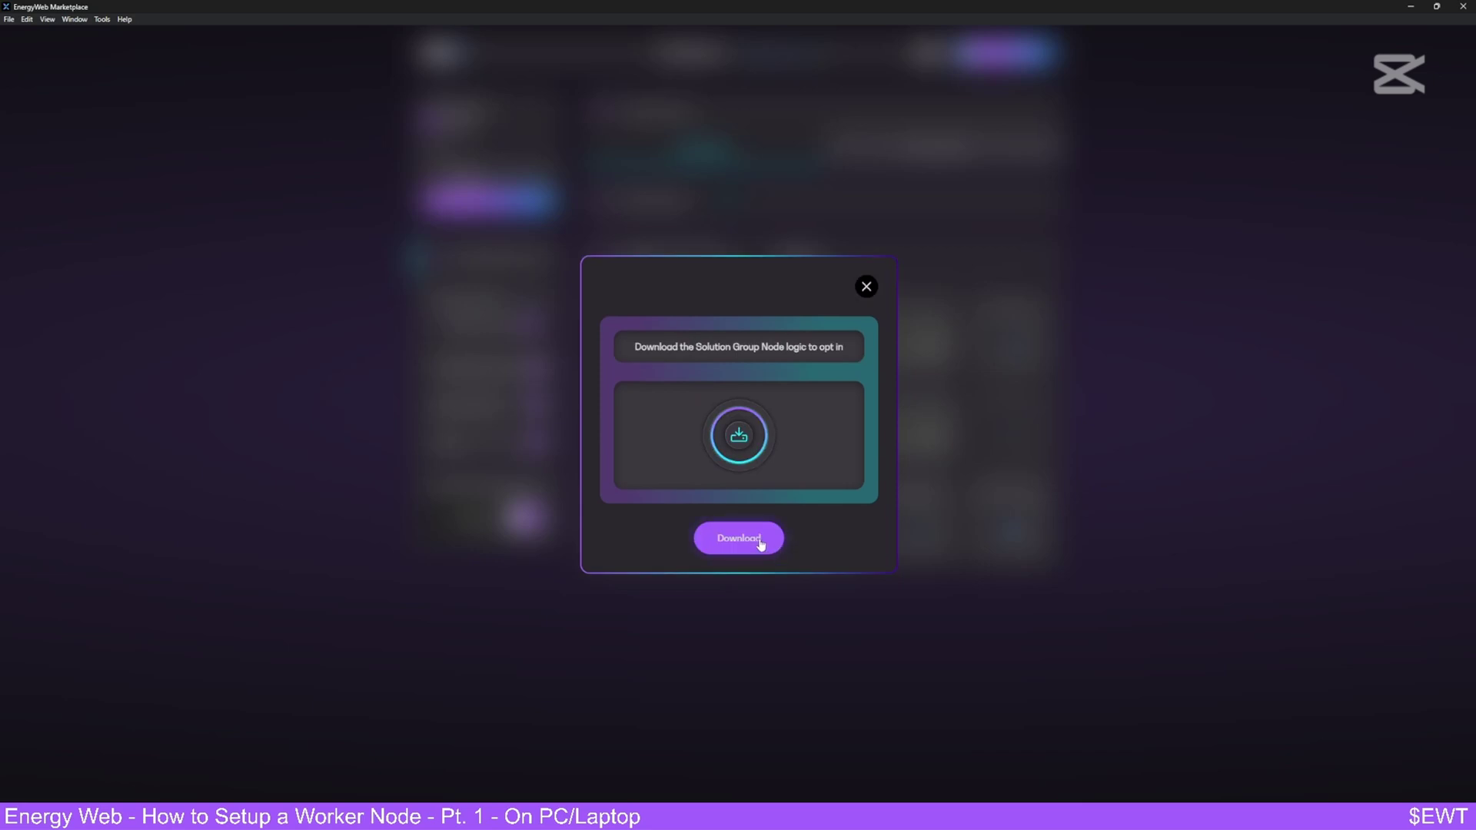
click(760, 541)
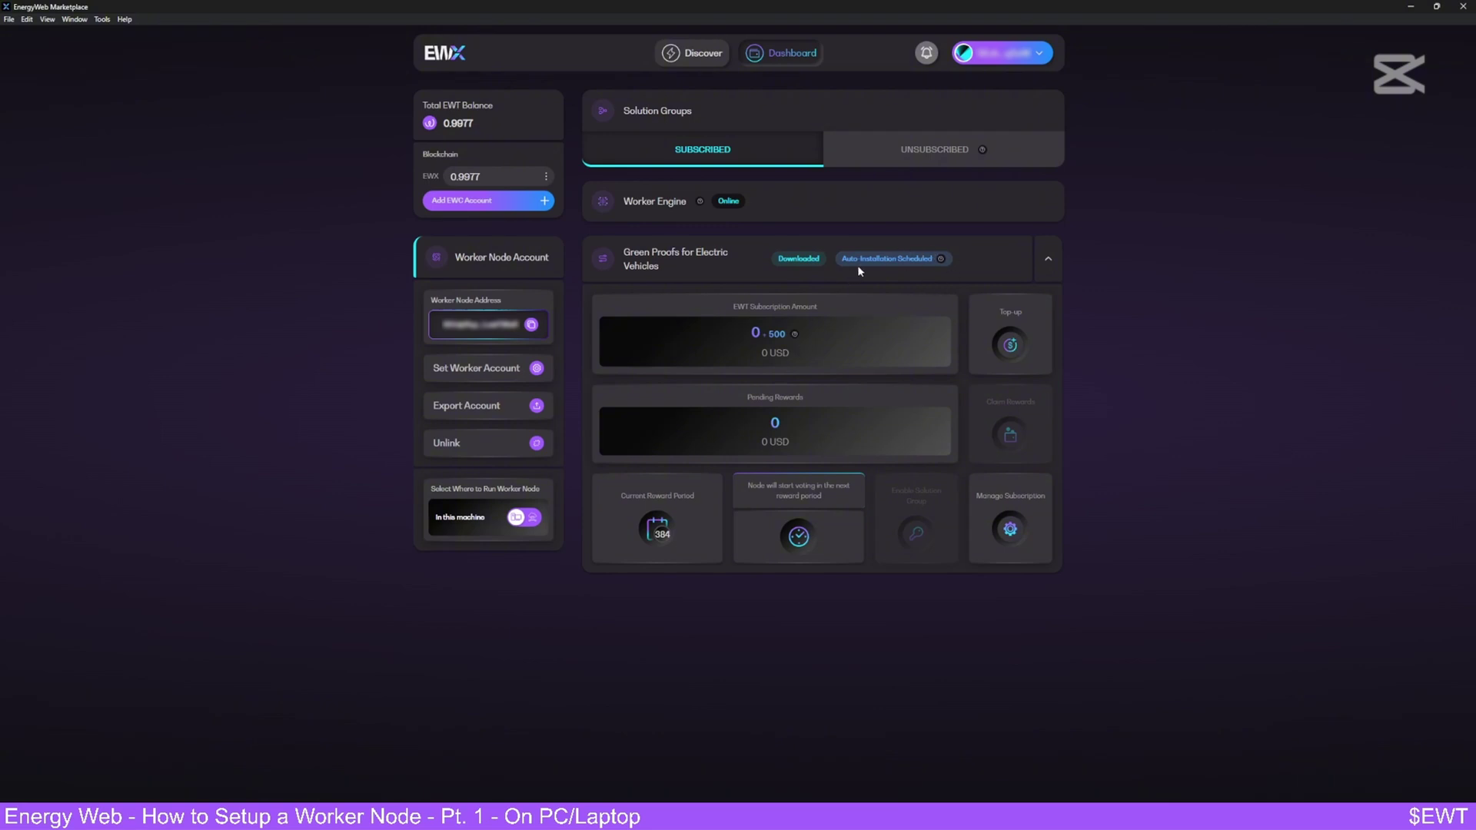
mouse_move(940, 260)
drag(1346, 6, 1151, 74)
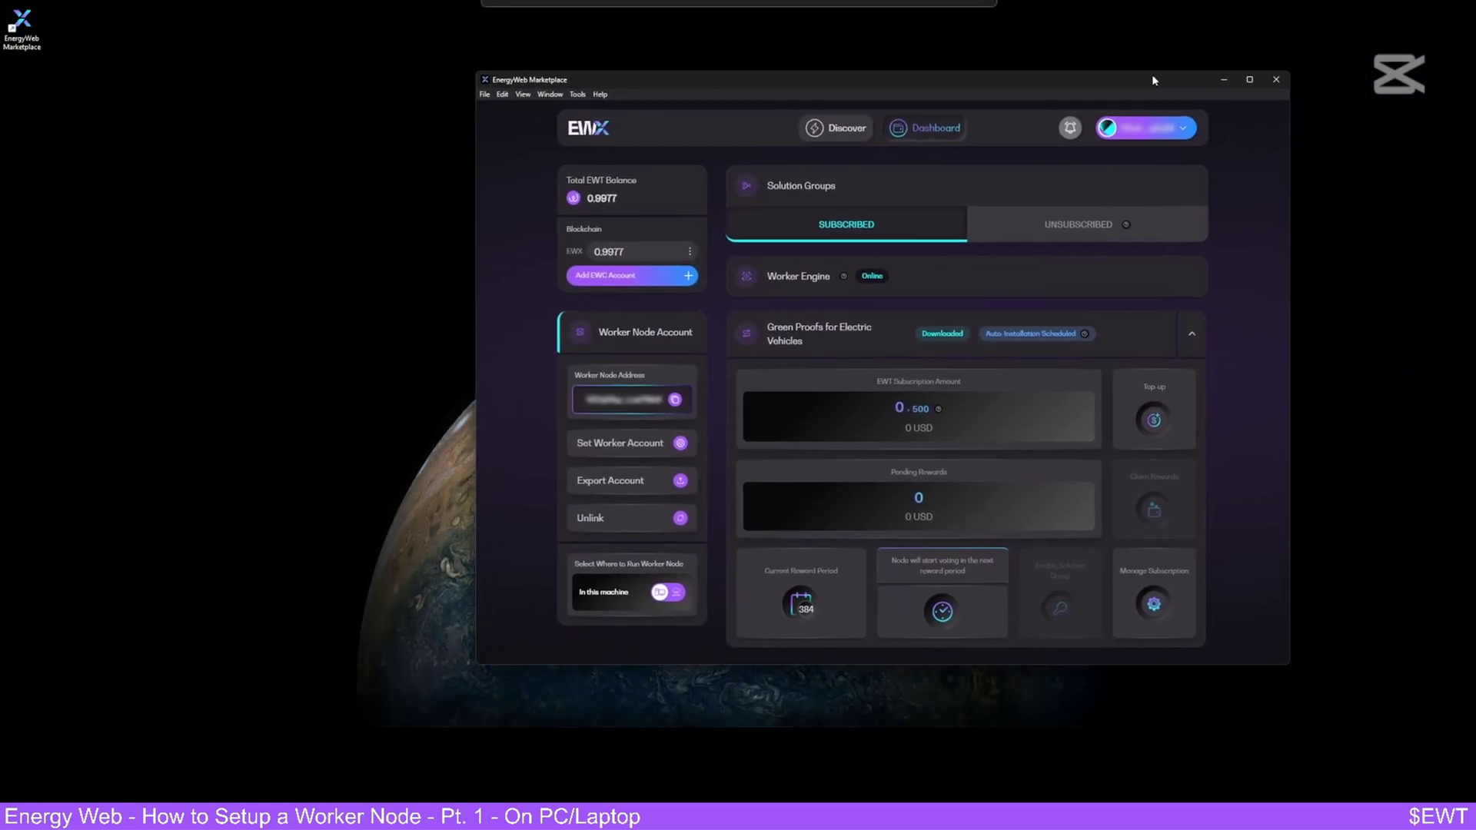
click(1273, 80)
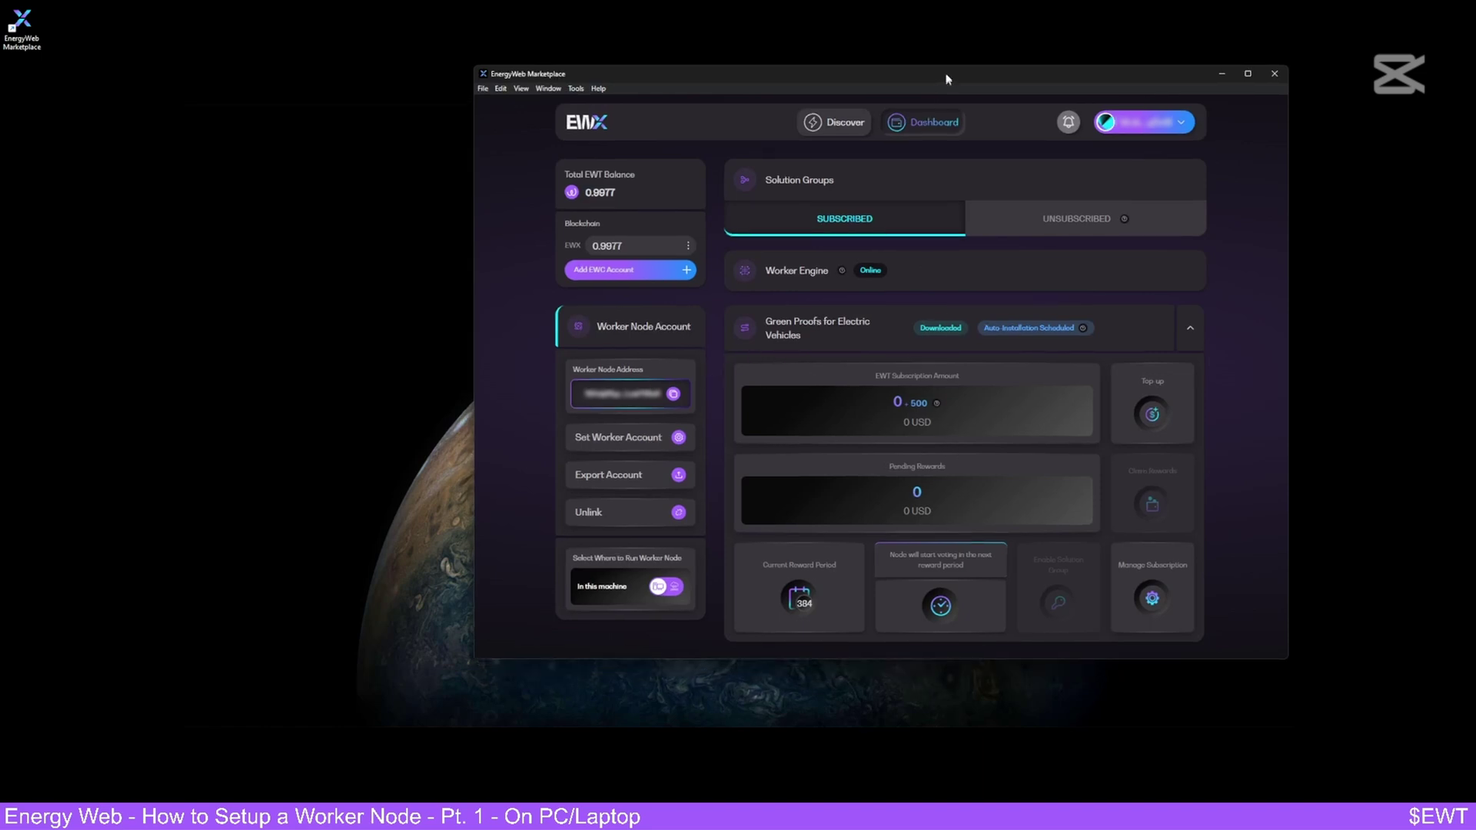
double_click(946, 80)
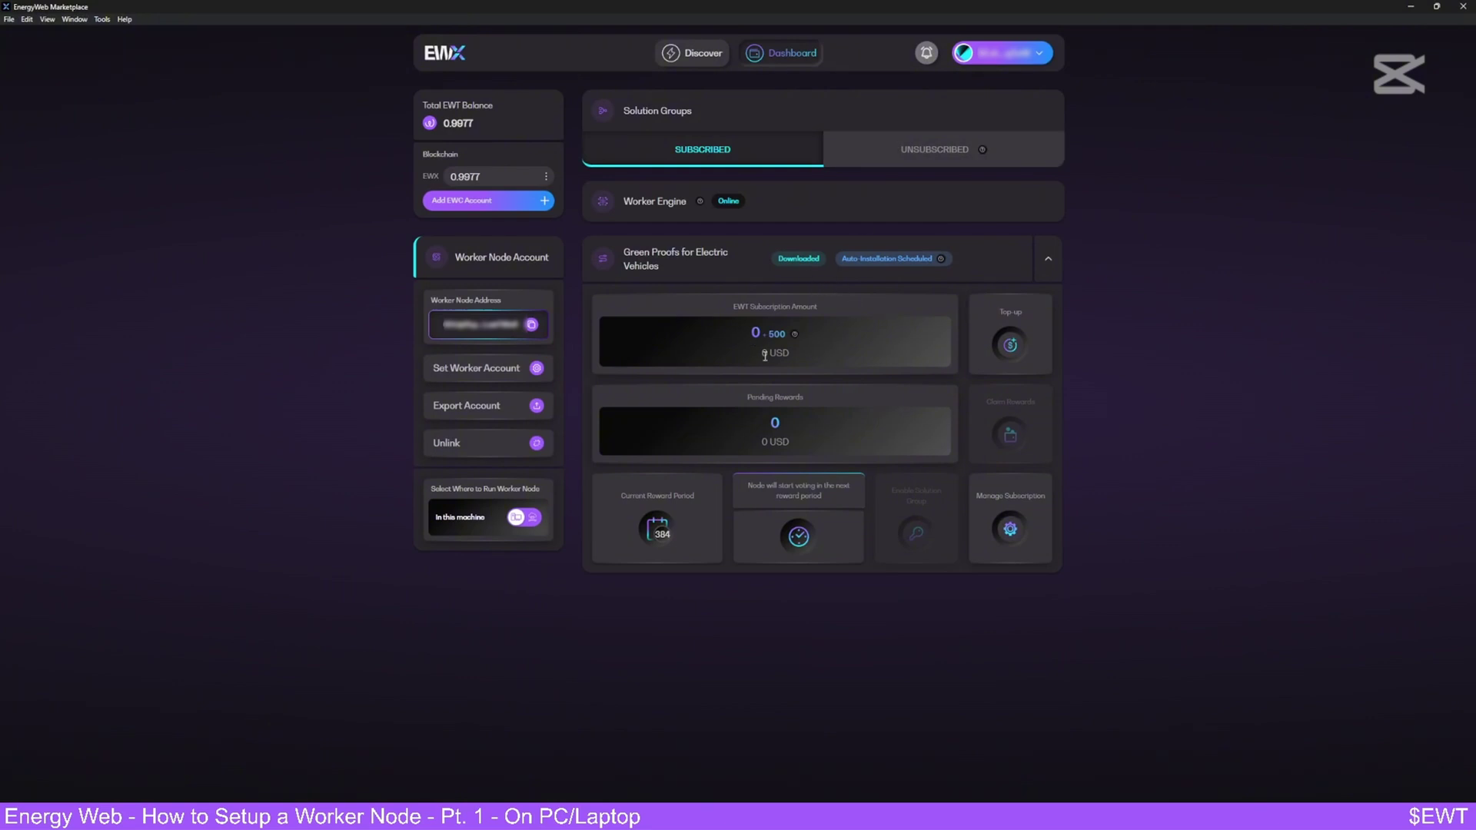
- Wait on the Dashboard until Green Proofs for Electric Vehicles shows Running
mouse_move(796, 339)
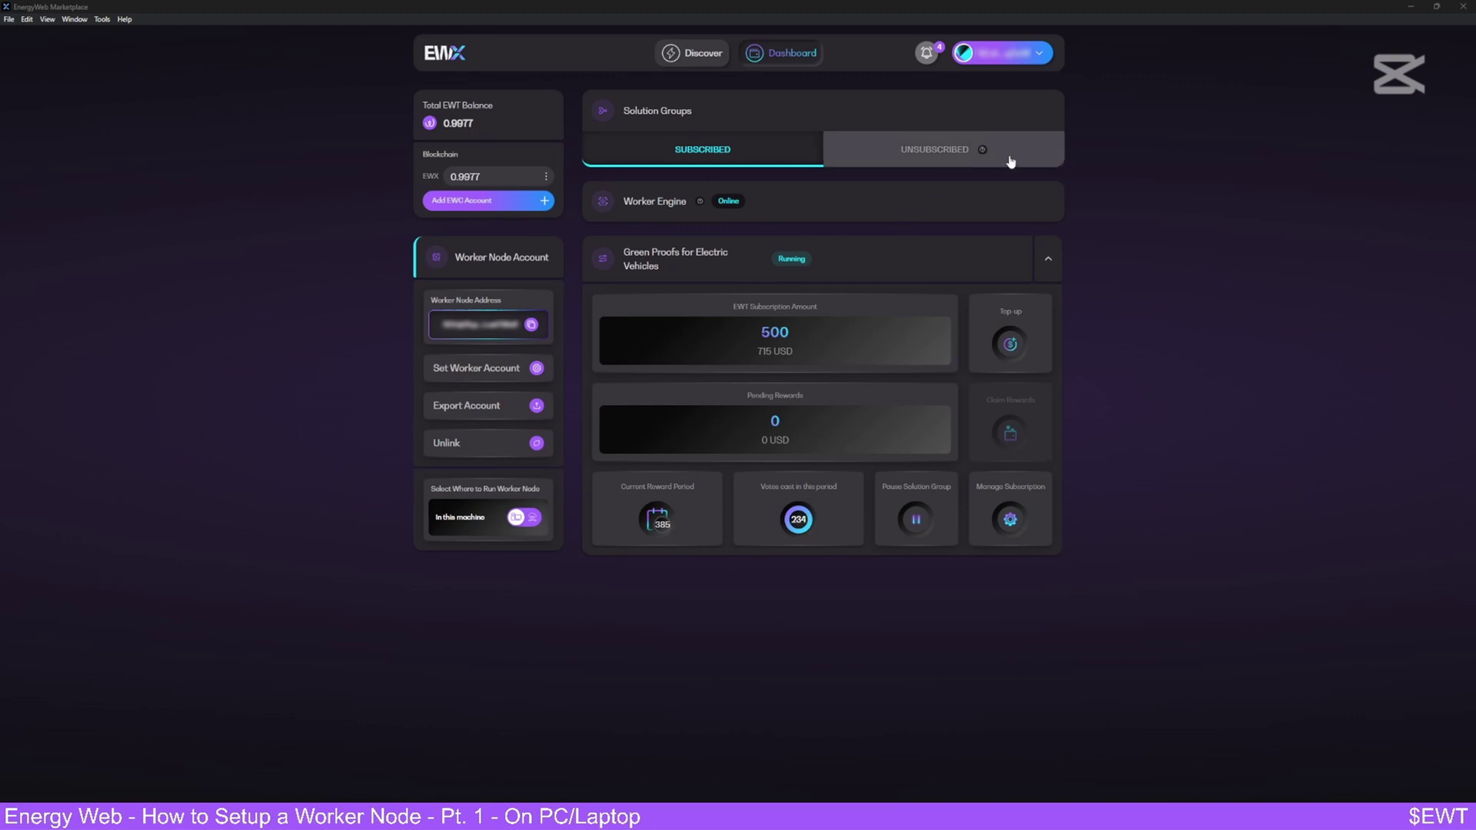
- Dismiss the Solution Group Download Succeeded notification and close the notifications panel
click(926, 52)
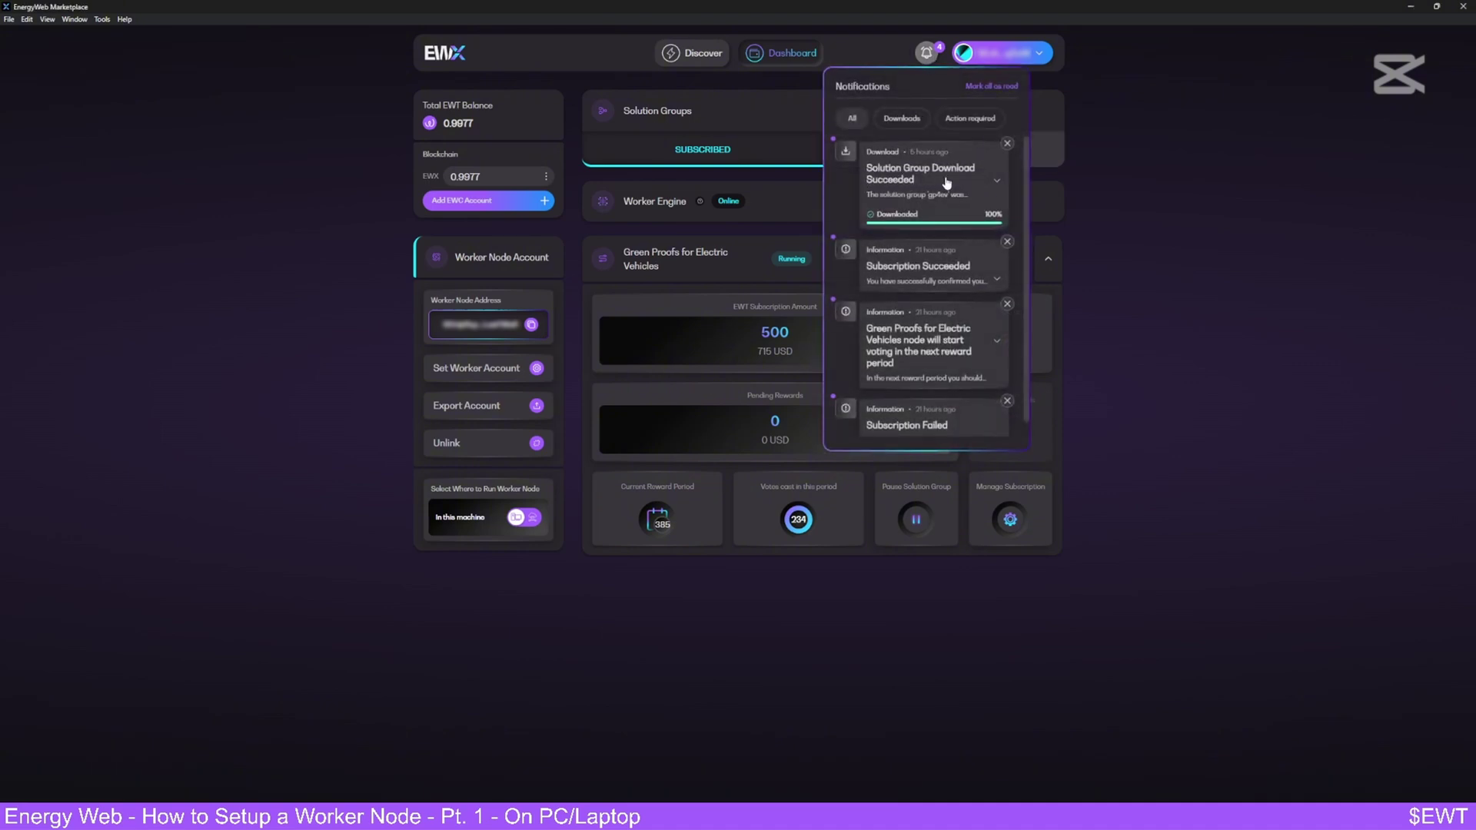
click(1007, 143)
click(1158, 188)
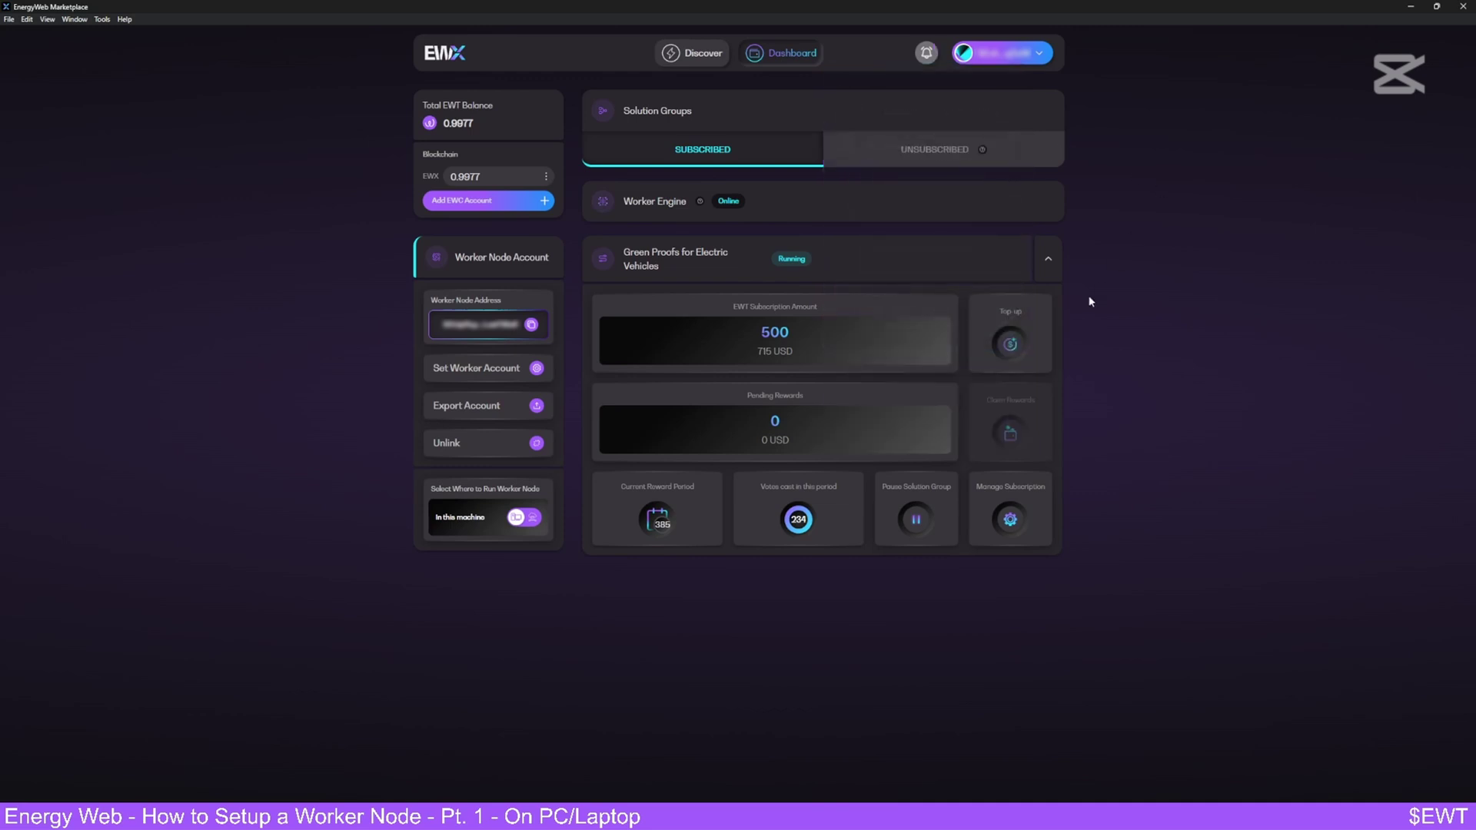